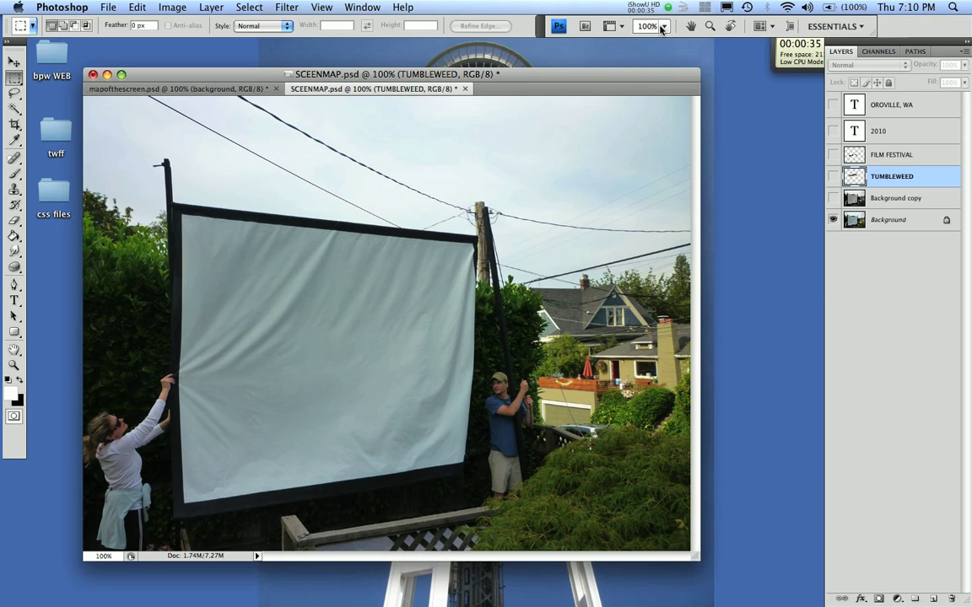
- Preview the TUMBLEWEED and FILM FESTIVAL layers over the photo in SCEENMAP.psd, and hide both again
click(833, 176)
click(833, 155)
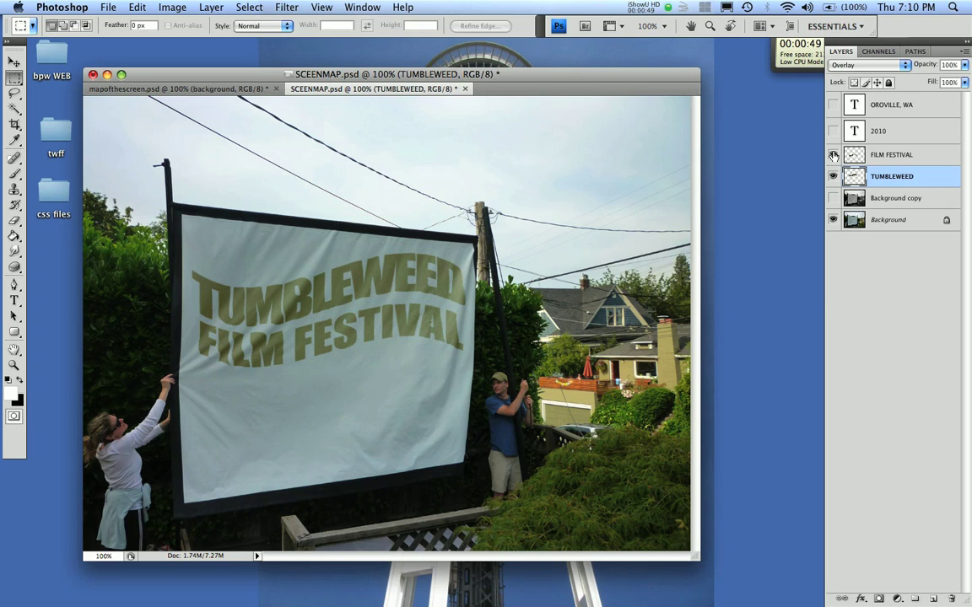
click(834, 156)
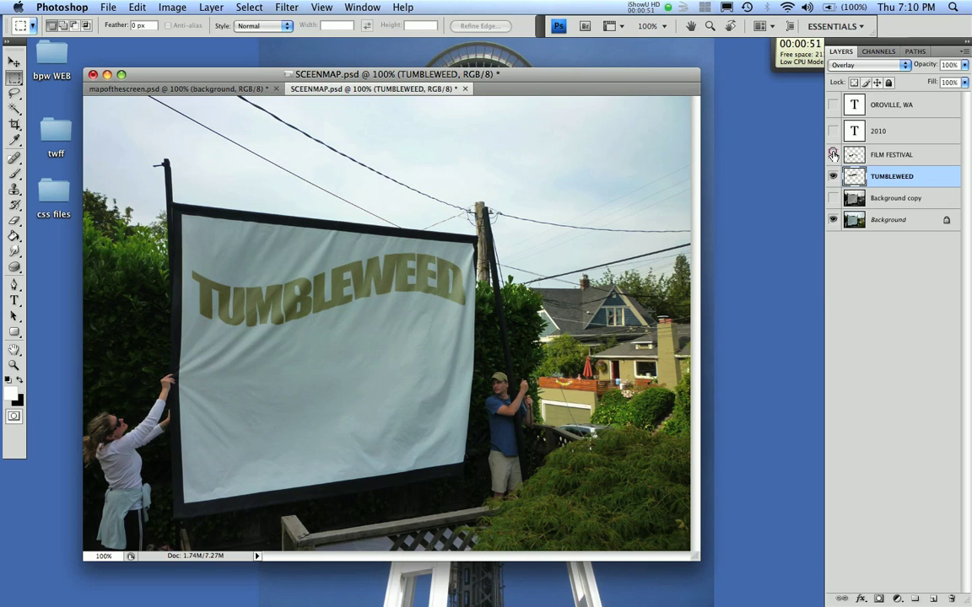
click(832, 176)
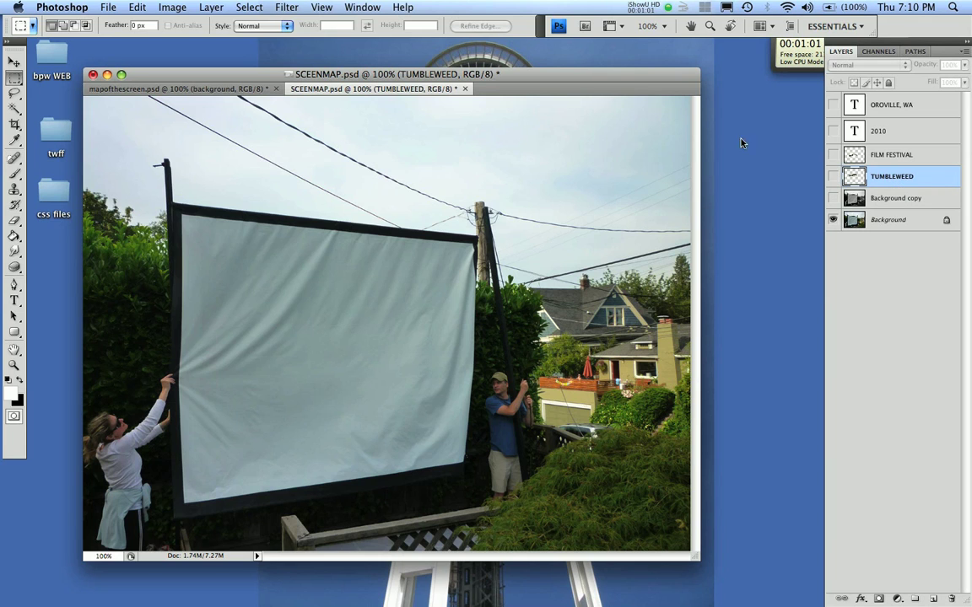
- In mapofthescreen.psd, duplicate the background layer and name the copy "map"
click(235, 91)
click(236, 91)
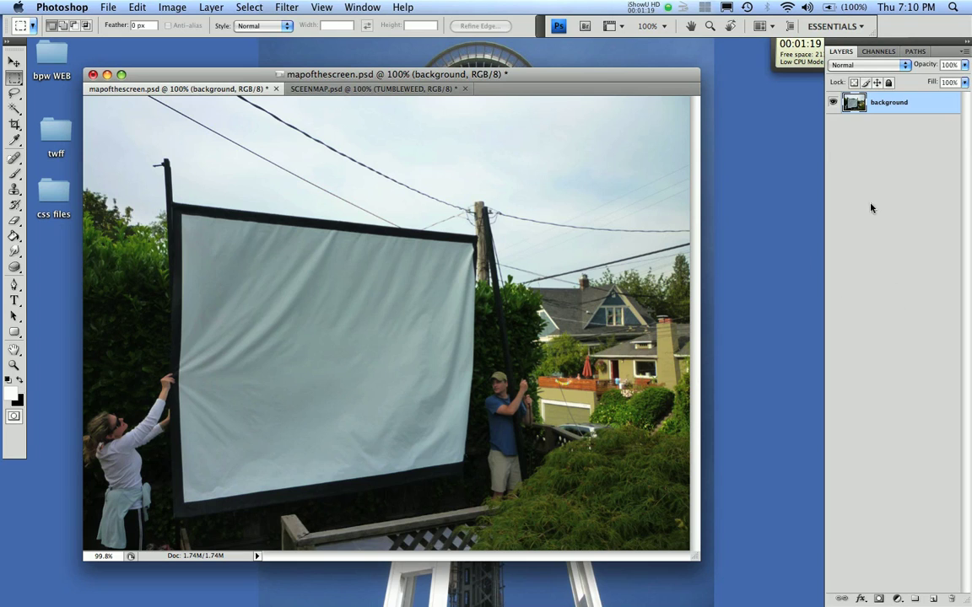
drag(919, 107, 930, 598)
click(914, 103)
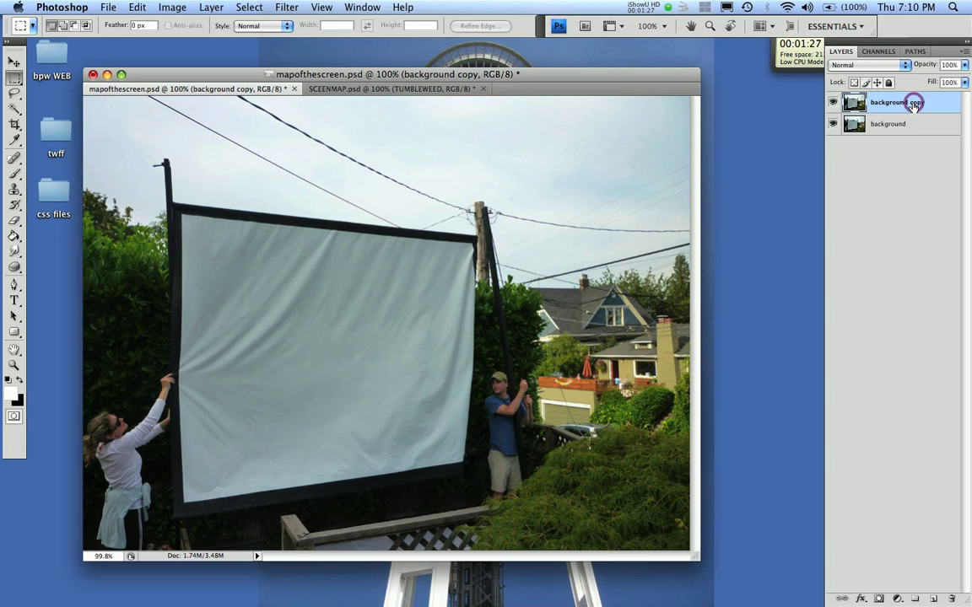
double_click(913, 104)
text(map)
click(898, 155)
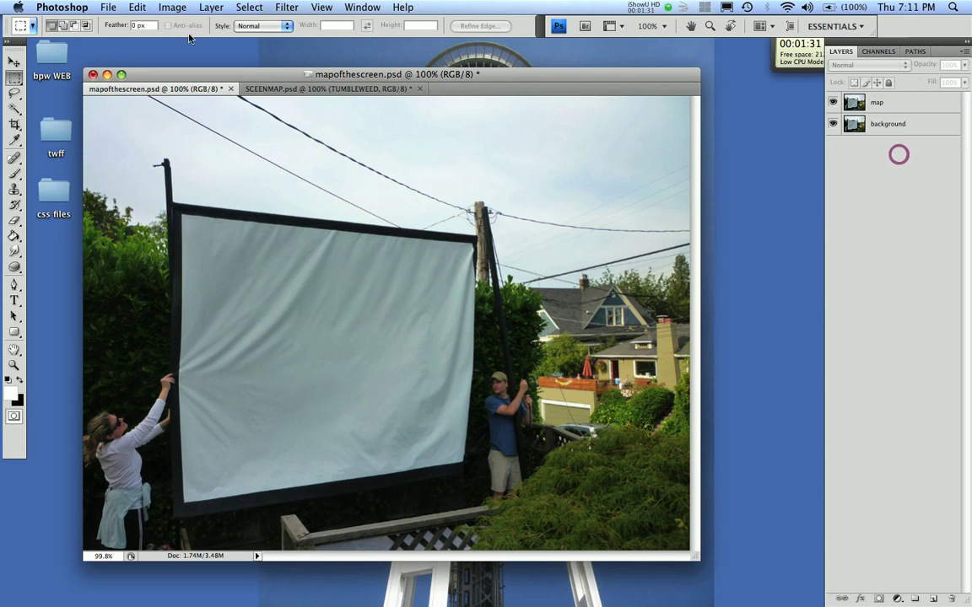
- Turn the map layer black and white with a Hue/Saturation adjustment, setting Saturation to -100
click(173, 7)
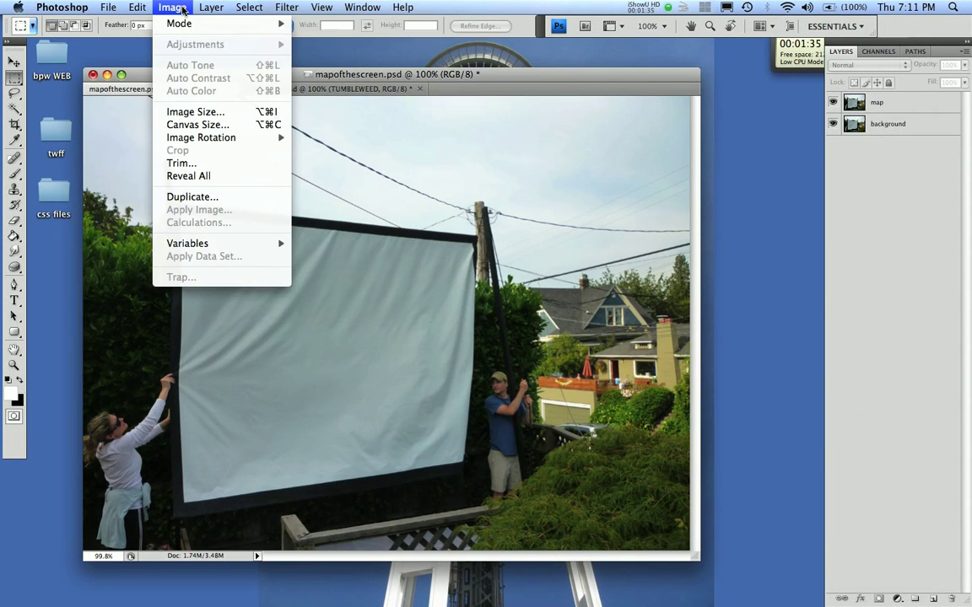
click(899, 108)
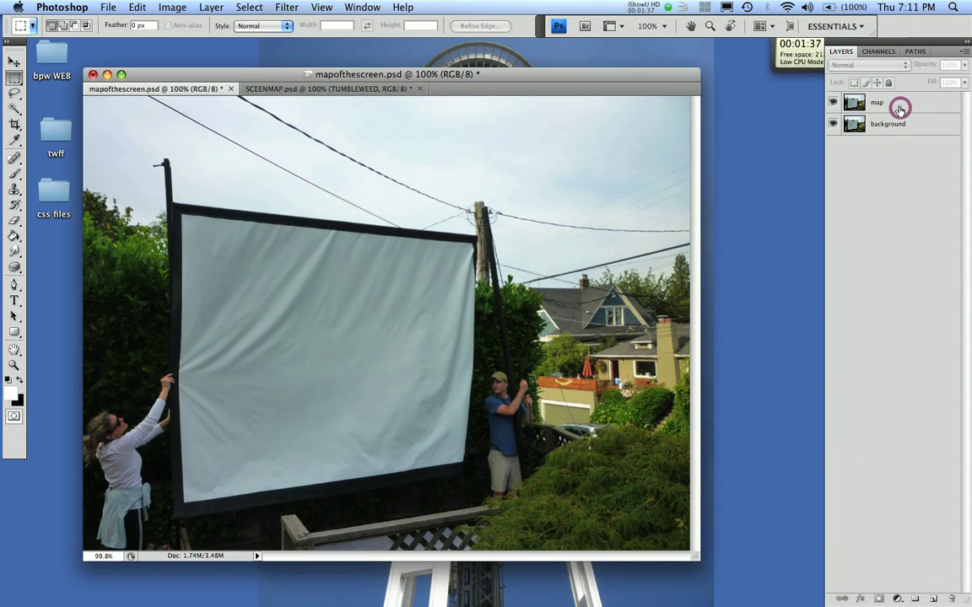
click(165, 8)
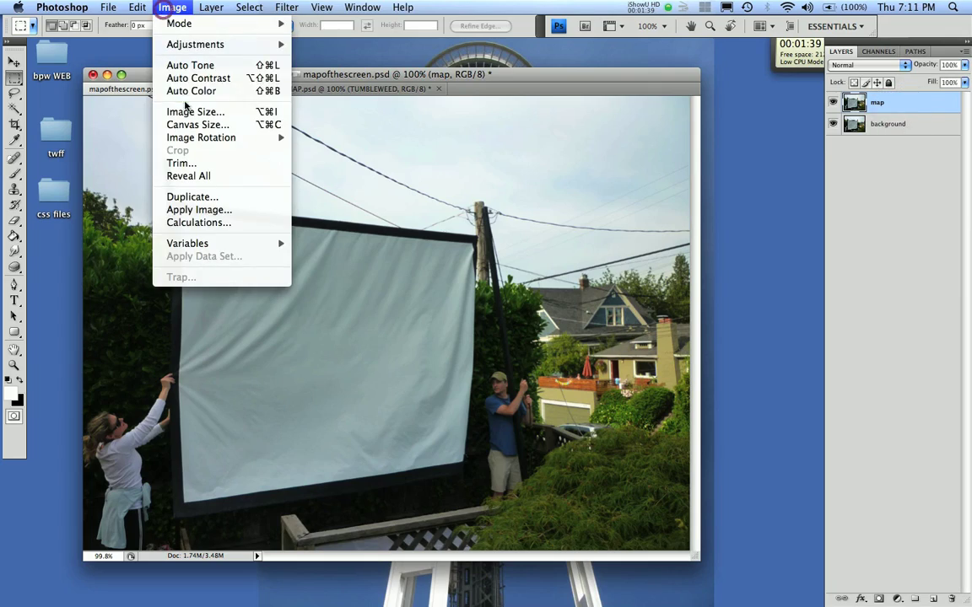
mouse_move(169, 44)
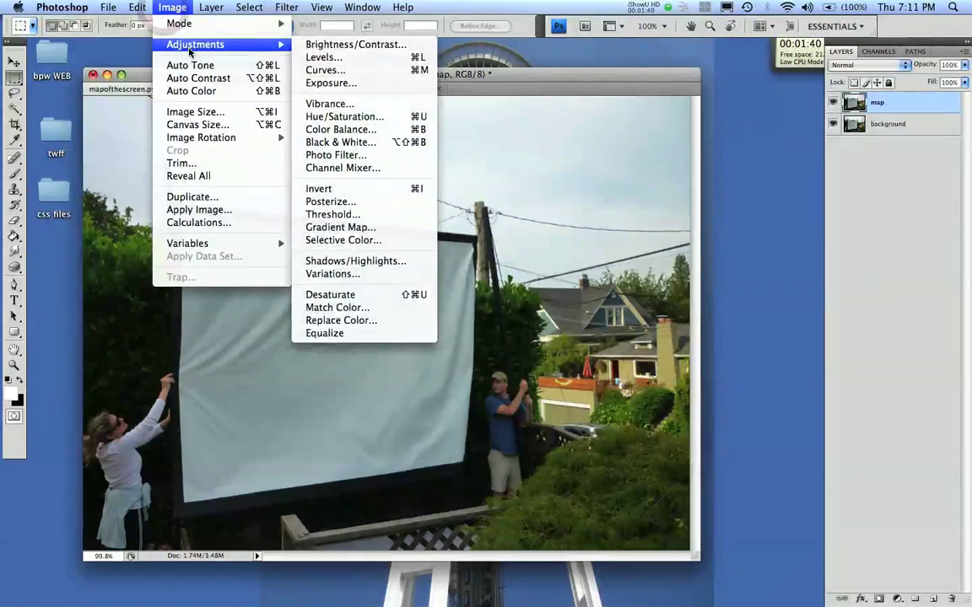
click(340, 117)
drag(785, 432, 711, 427)
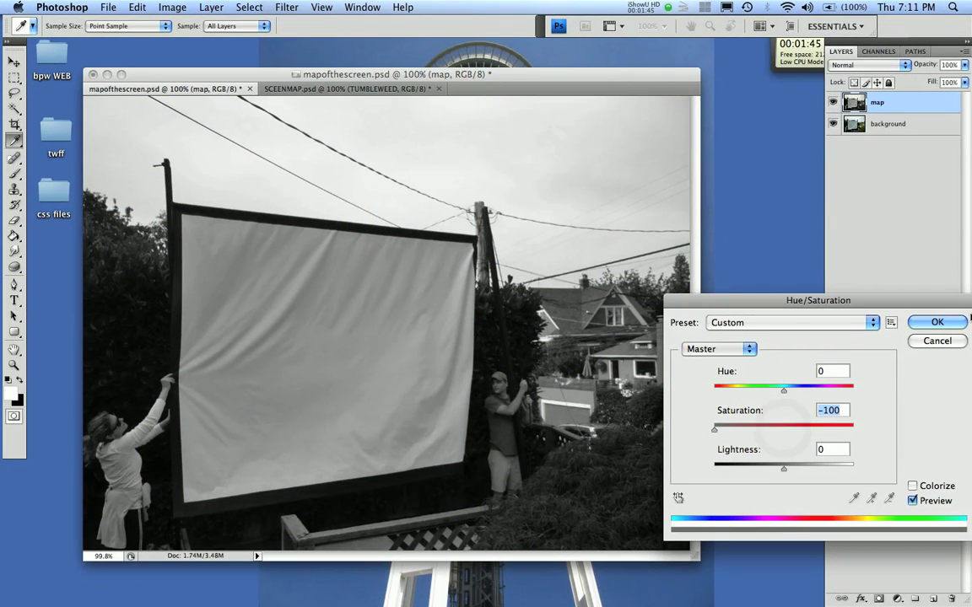
click(949, 320)
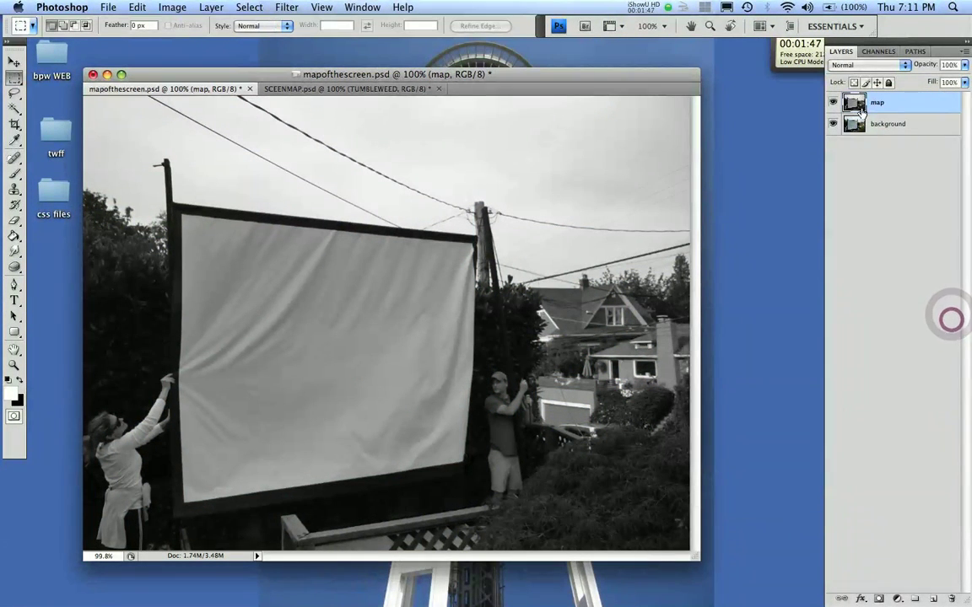
- Compare the map layer's Blue, Green and Red channels individually and leave only the Red channel active
click(878, 51)
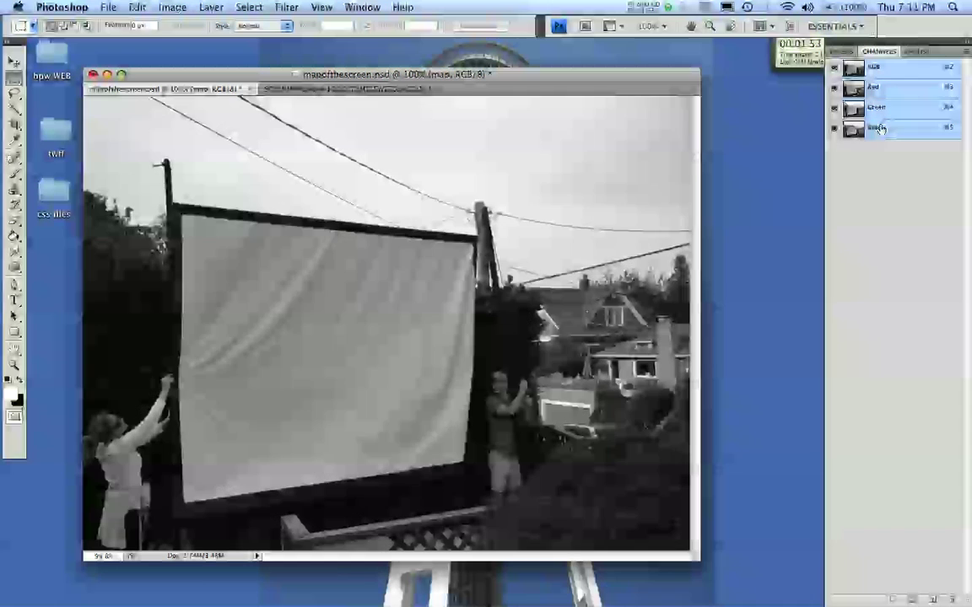
click(877, 127)
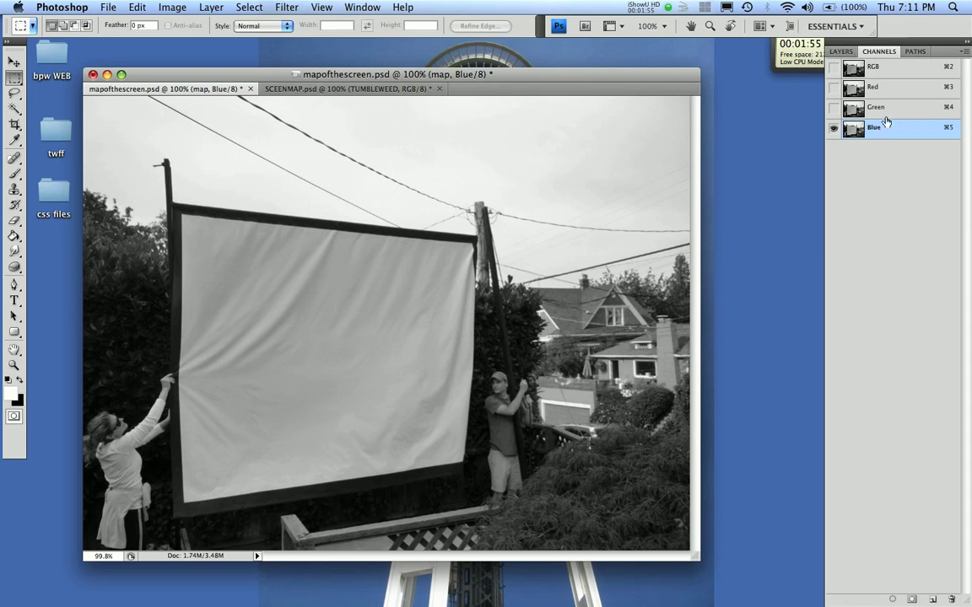
click(886, 107)
click(886, 85)
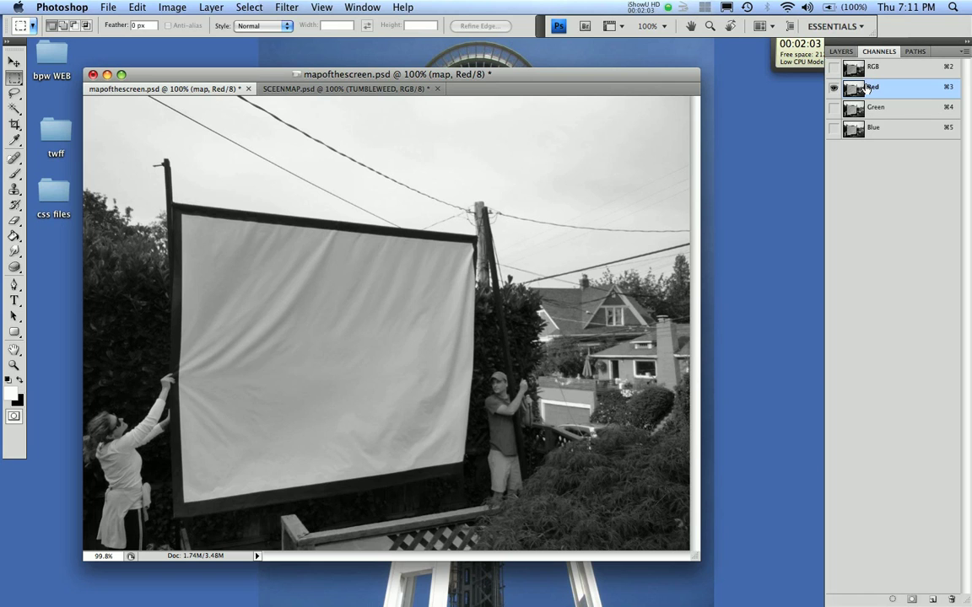
click(841, 51)
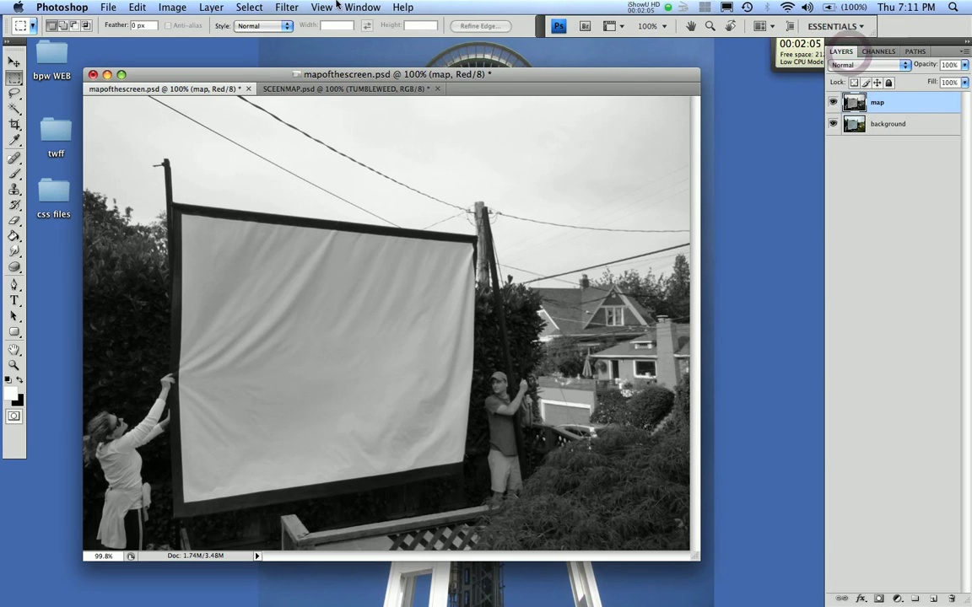
- Apply a Gaussian Blur with a 1.0 pixel radius to the Red channel of the map layer
click(287, 7)
mouse_move(332, 152)
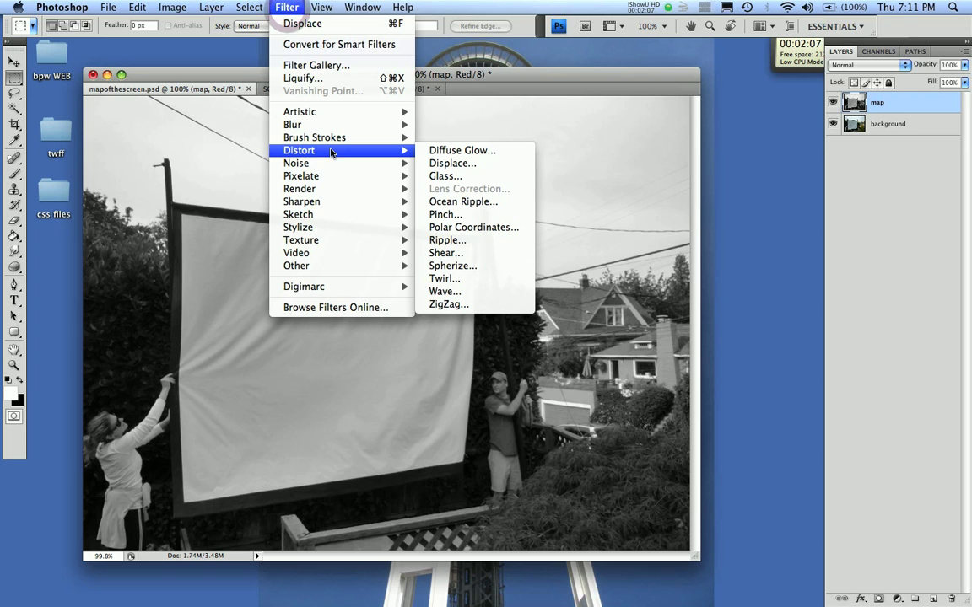
mouse_move(384, 124)
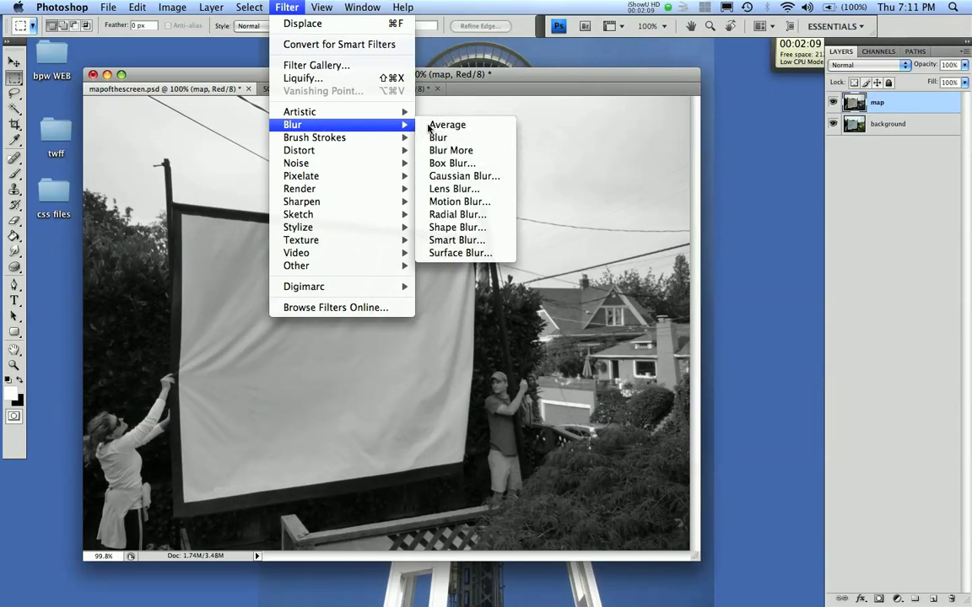
click(448, 174)
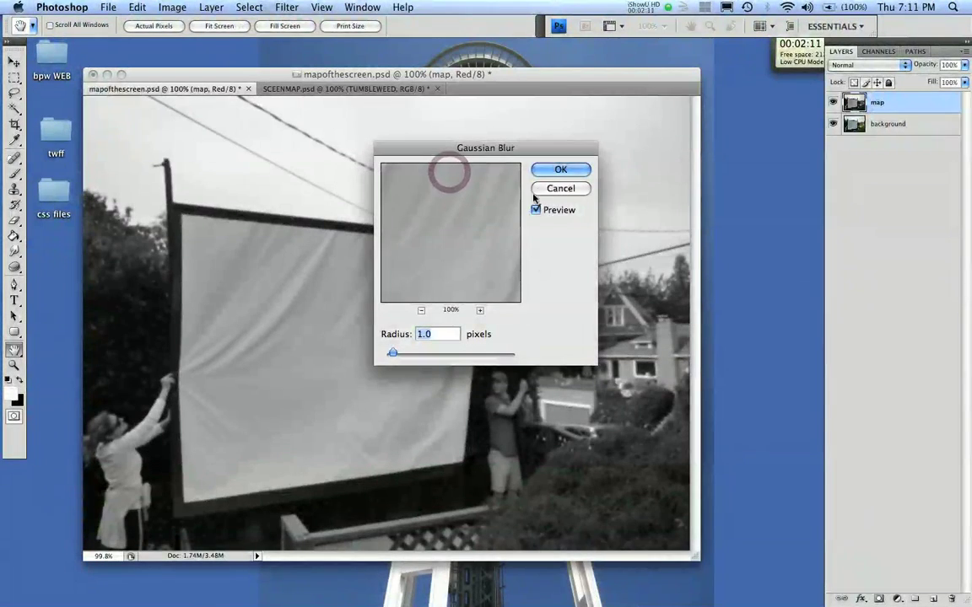
click(560, 169)
key(m)
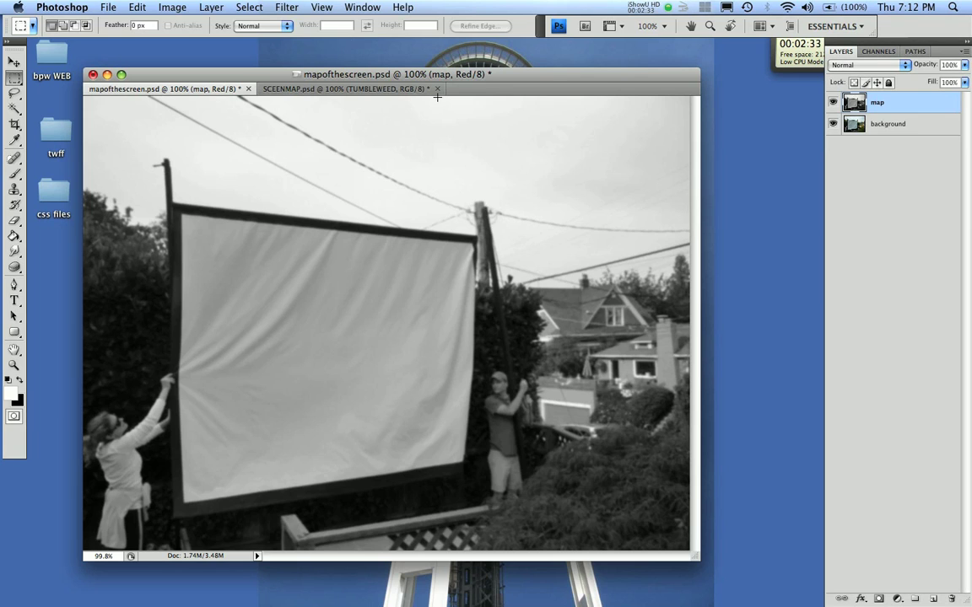
- Save the document as mapofthescreen3.psd in the DISPLACEMENT MAP folder, and delete the map layer from the open image
click(109, 8)
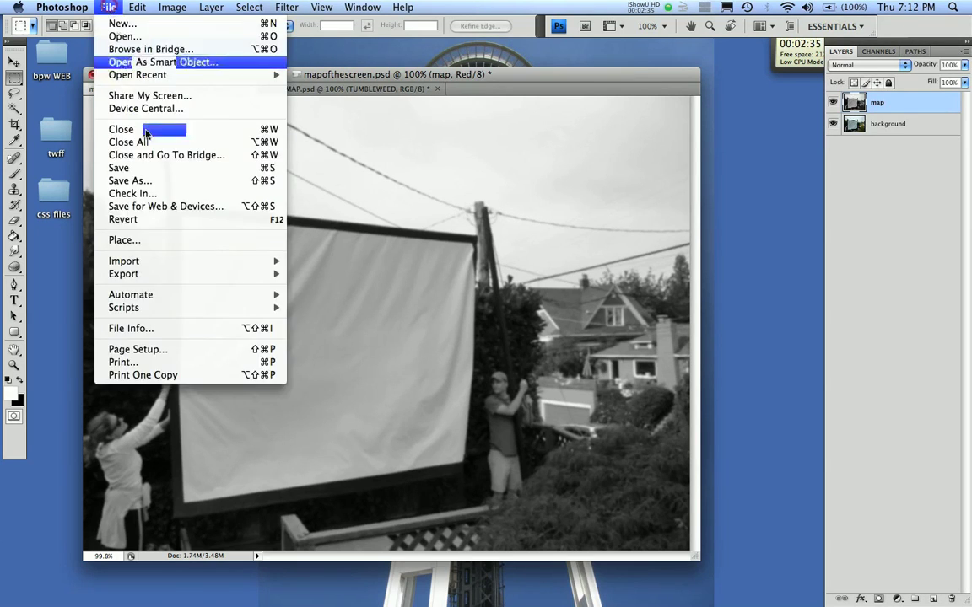
click(131, 165)
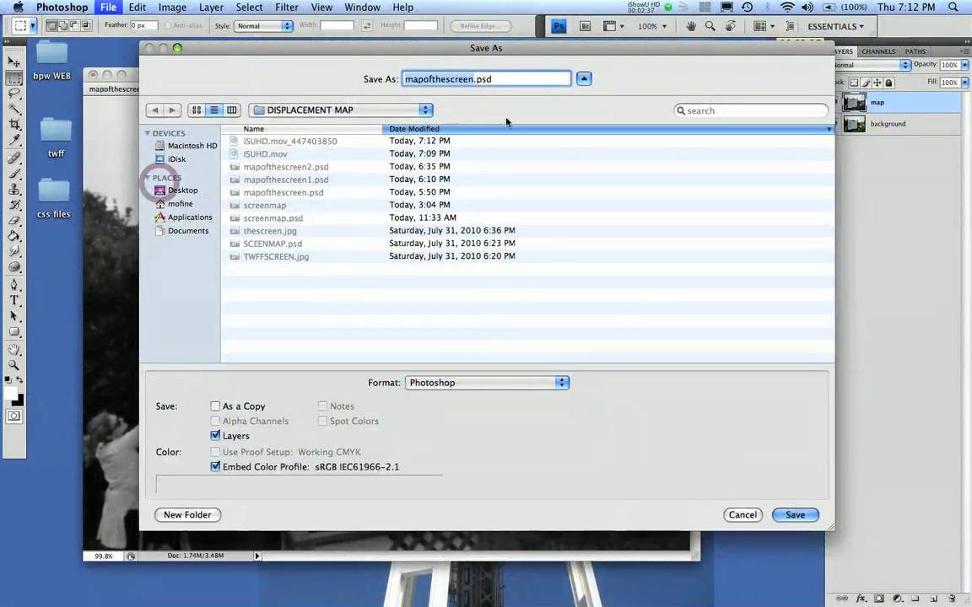
click(318, 166)
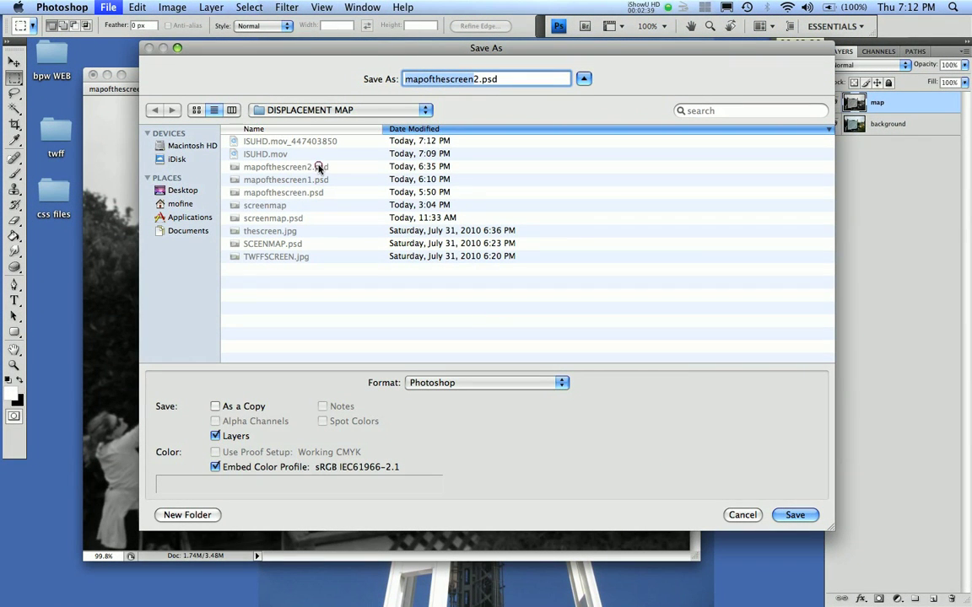
click(477, 80)
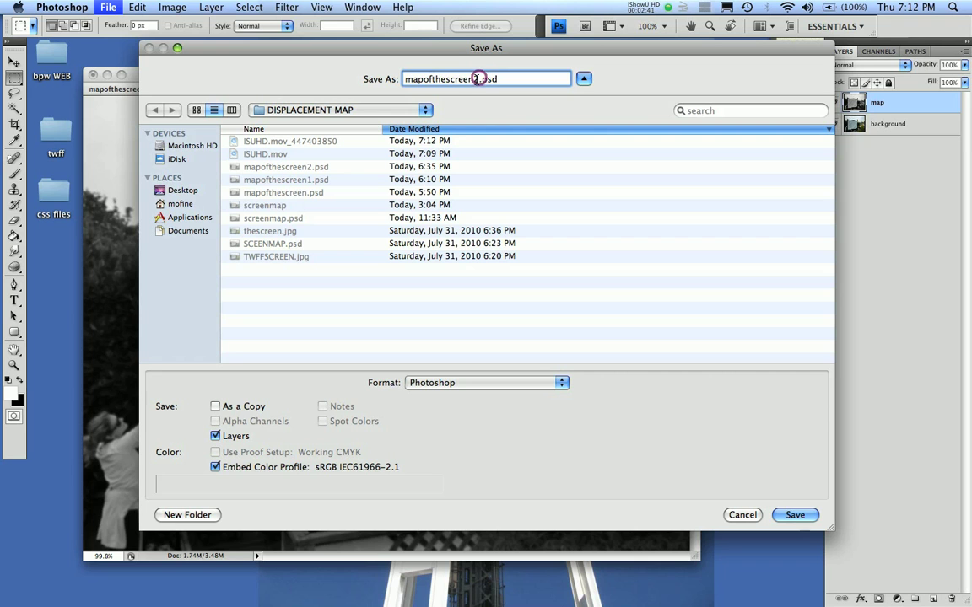
key(BackSpace)
text(3)
click(797, 514)
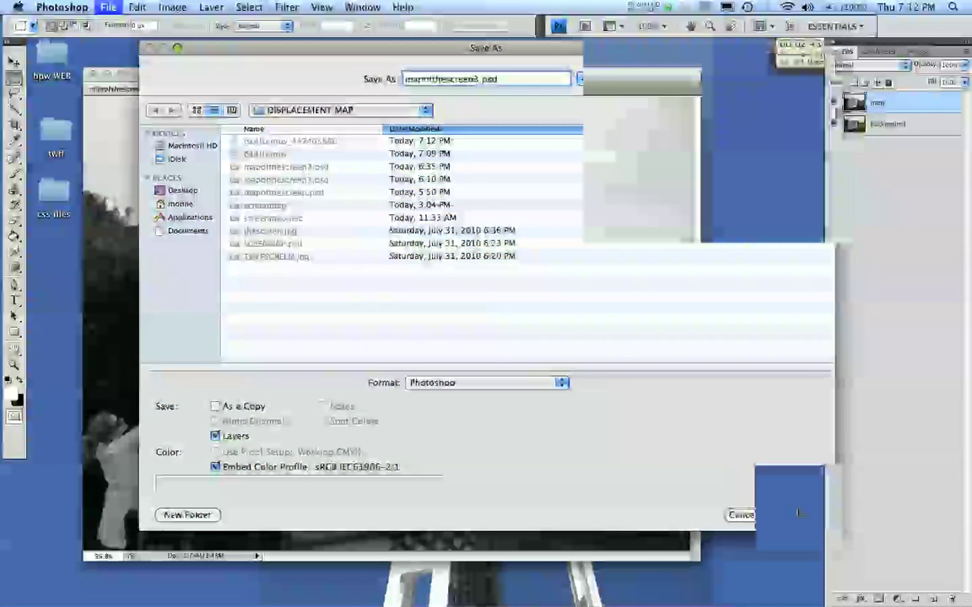
click(637, 217)
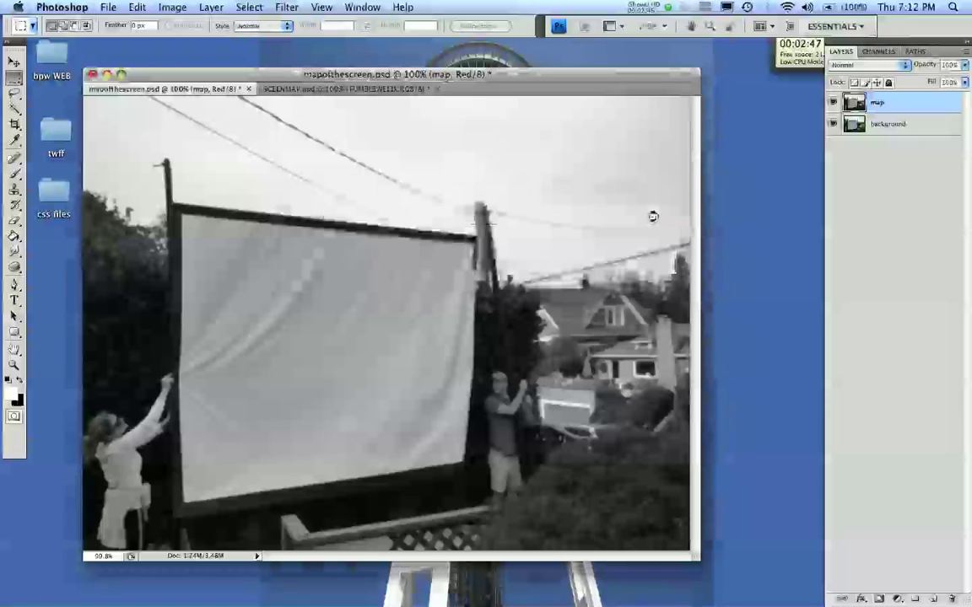
drag(890, 101, 950, 598)
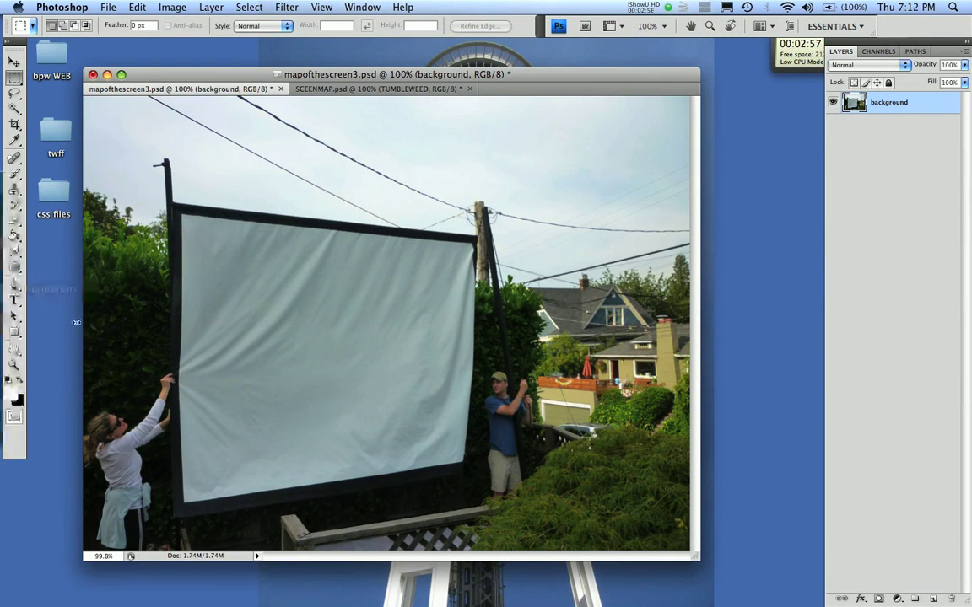
- Add the text "TUMBLEWEED" in Impact and place it across the upper part of the projection screen
click(13, 301)
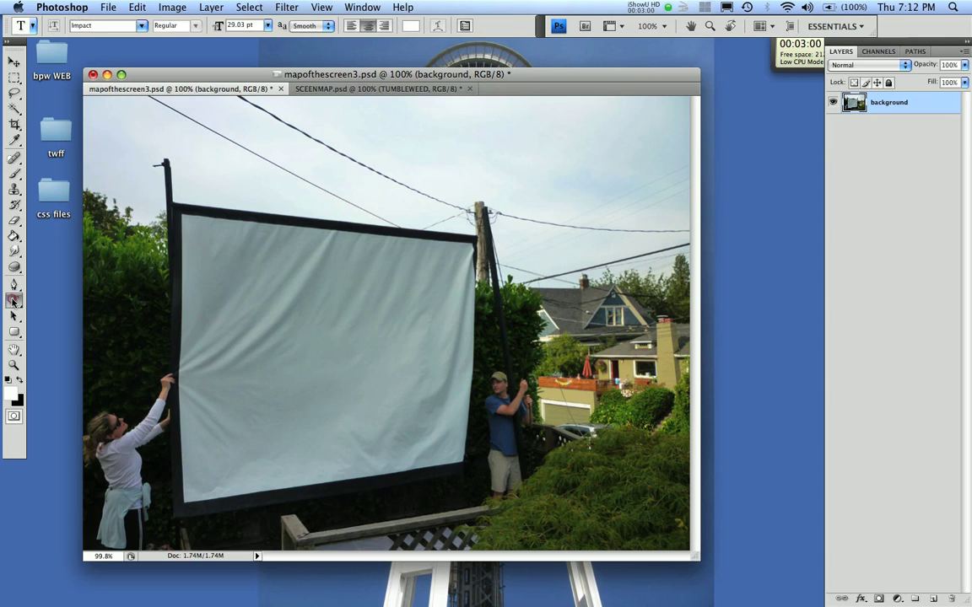
click(267, 293)
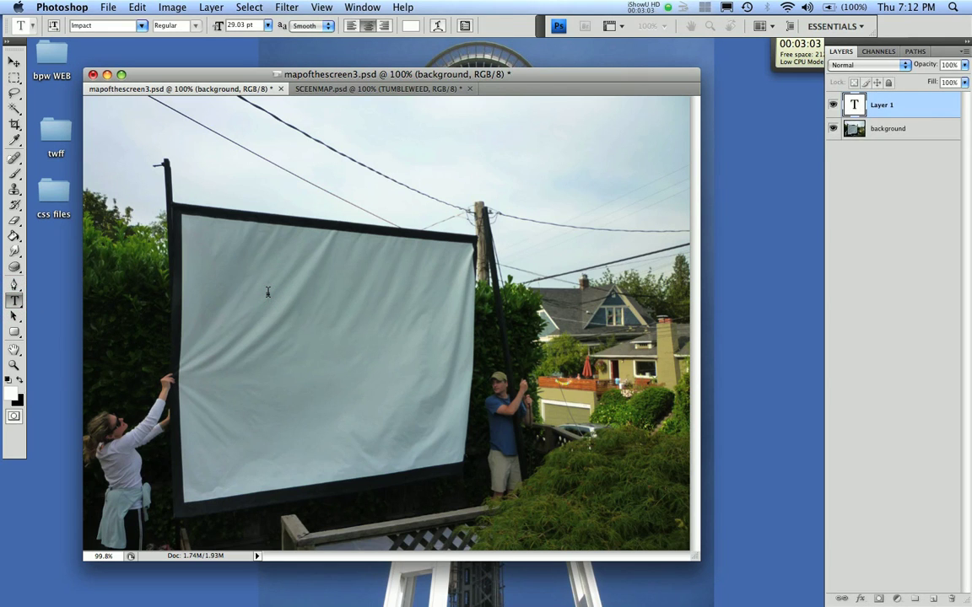
text(TUMBLEWWEE)
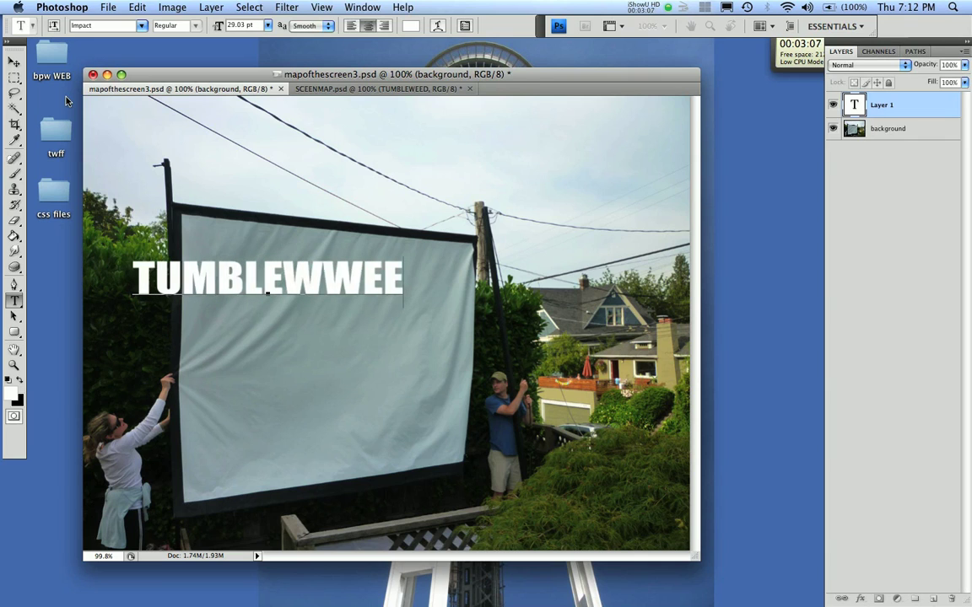
key(BackSpace)
key(BackSpace)
key(BackSpace)
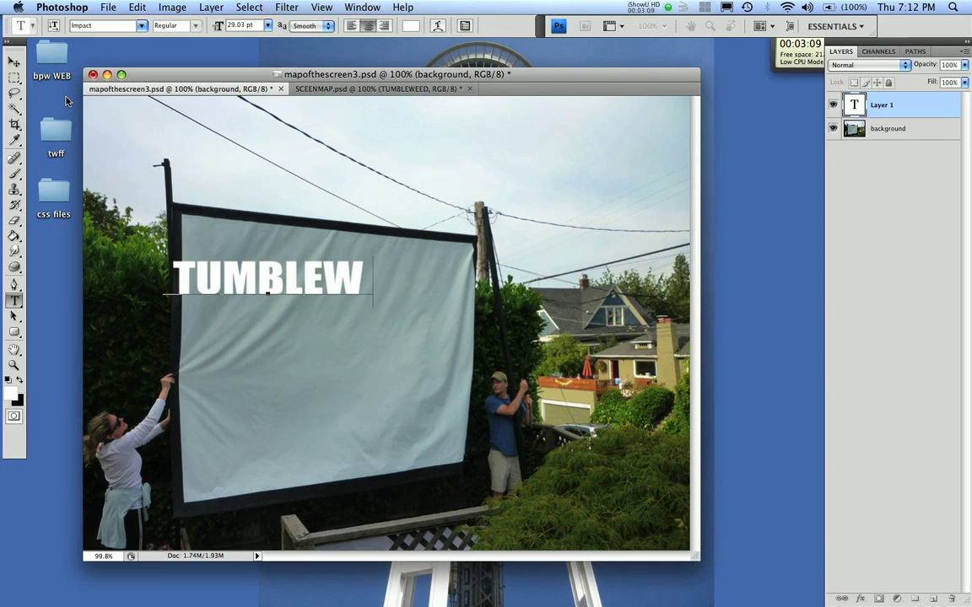
text(EED)
drag(260, 338, 319, 349)
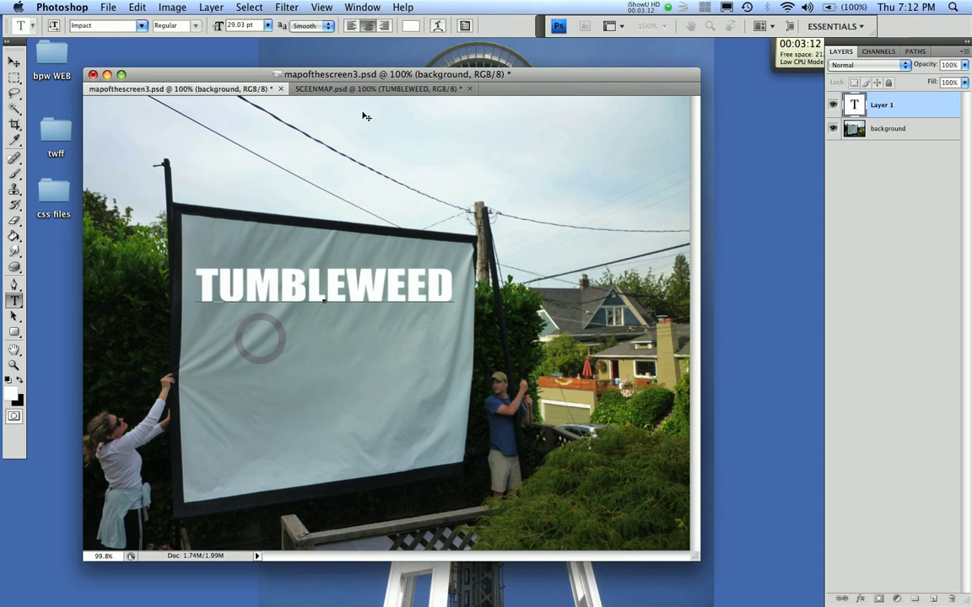
- Select the TUMBLEWEED text, try several red and orange tones, and set its color to brown #7b4426
click(411, 25)
click(559, 360)
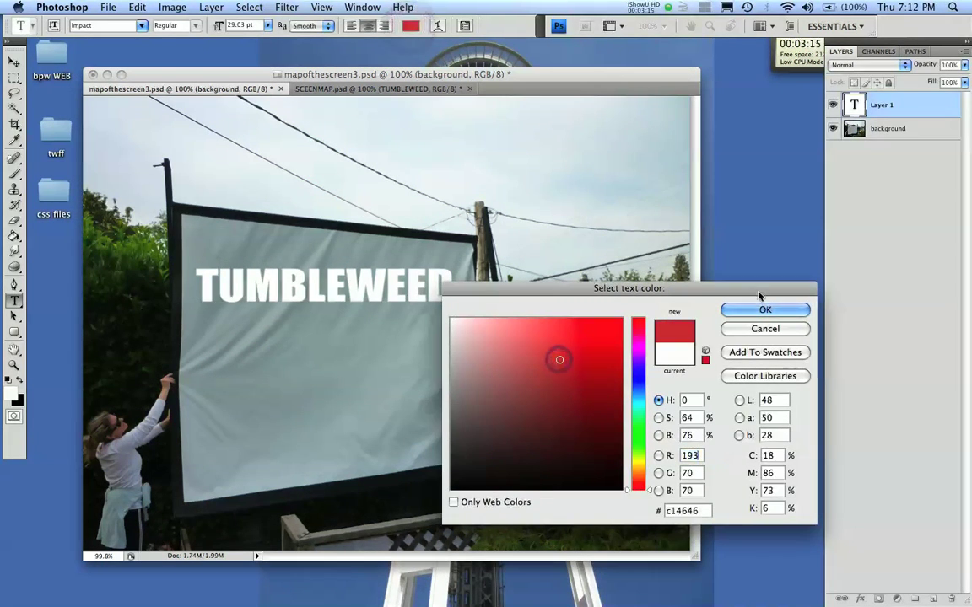
click(762, 311)
drag(444, 284, 196, 287)
click(411, 25)
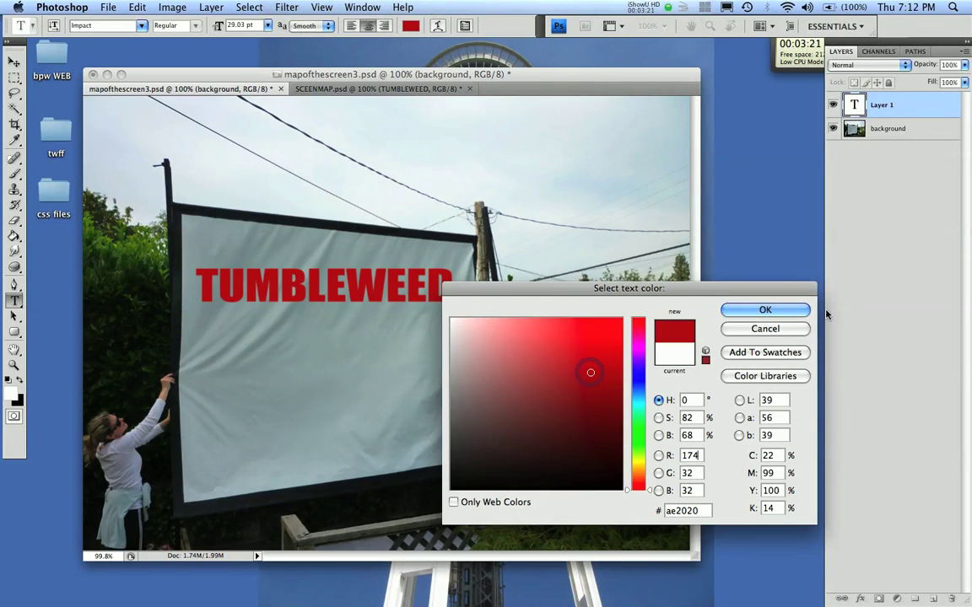
click(550, 338)
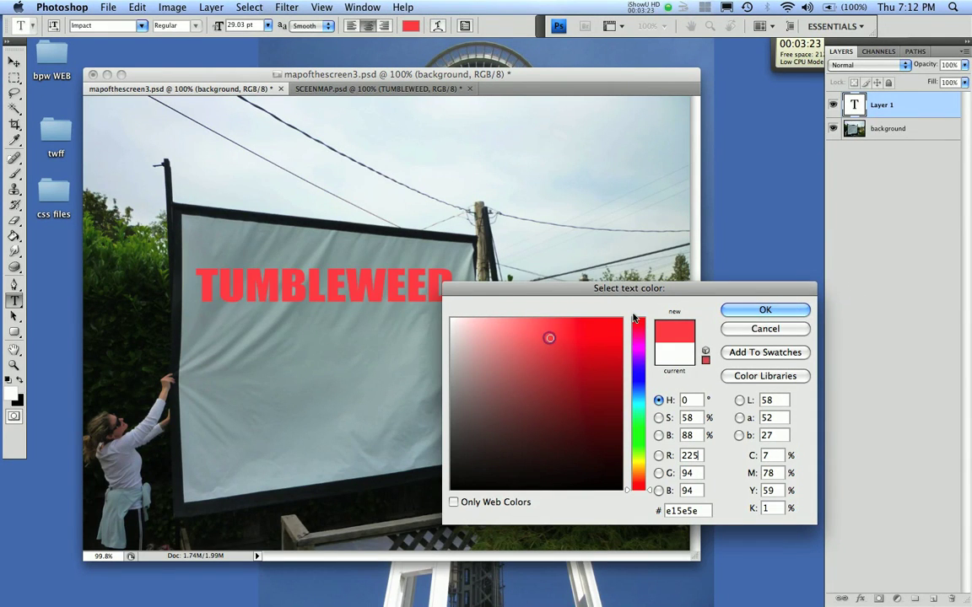
click(579, 327)
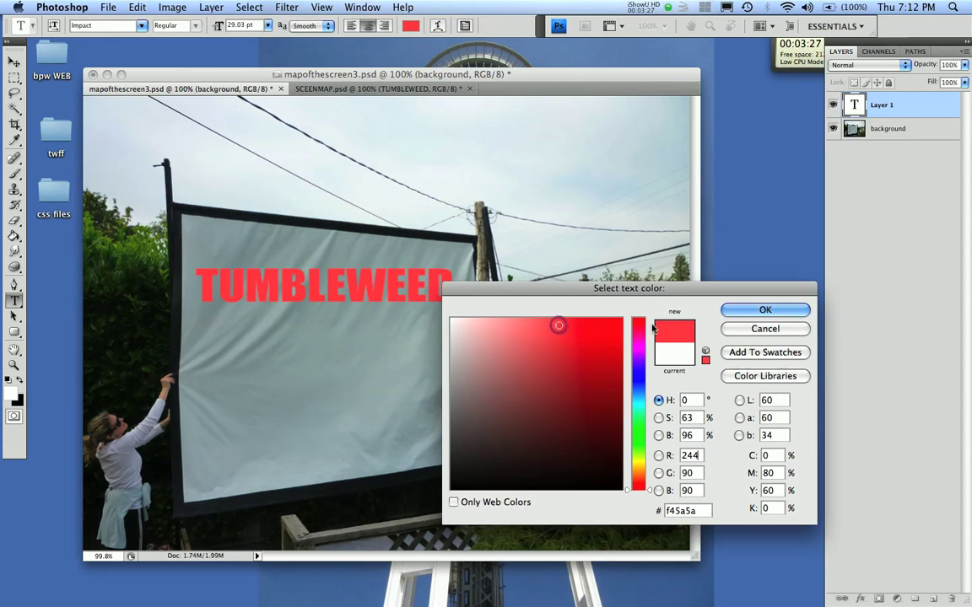
click(637, 480)
click(636, 481)
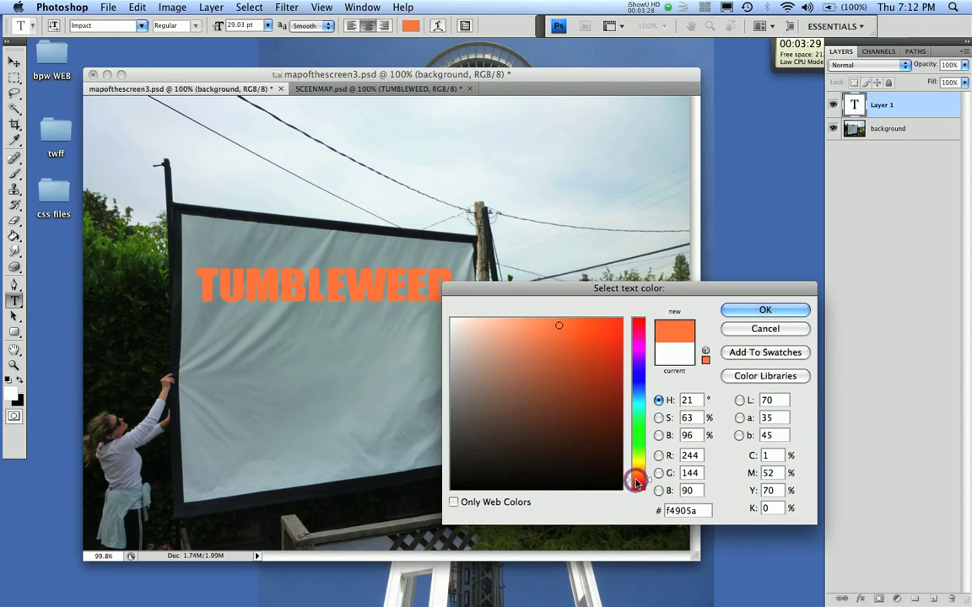
drag(540, 328, 525, 321)
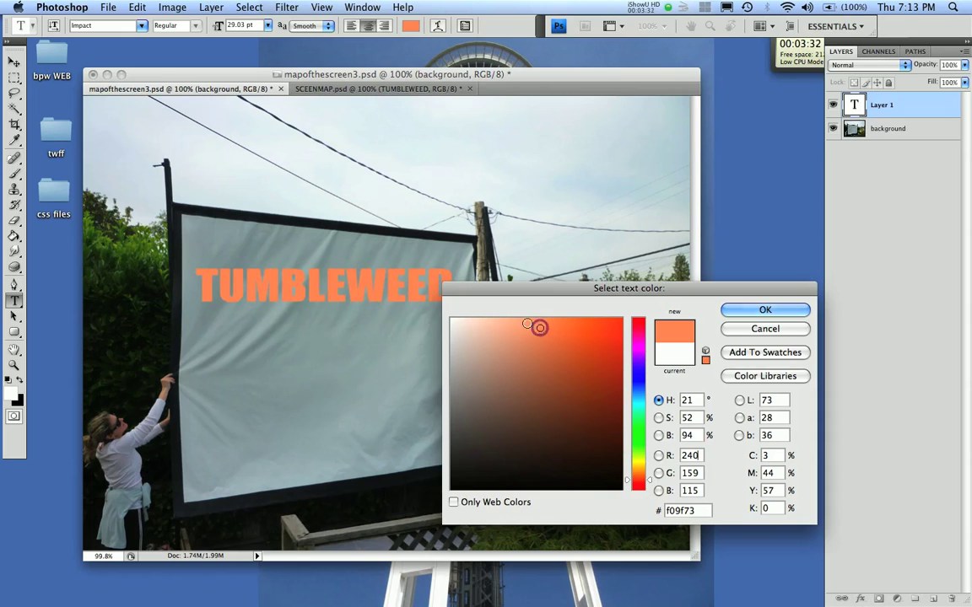
click(602, 322)
click(568, 407)
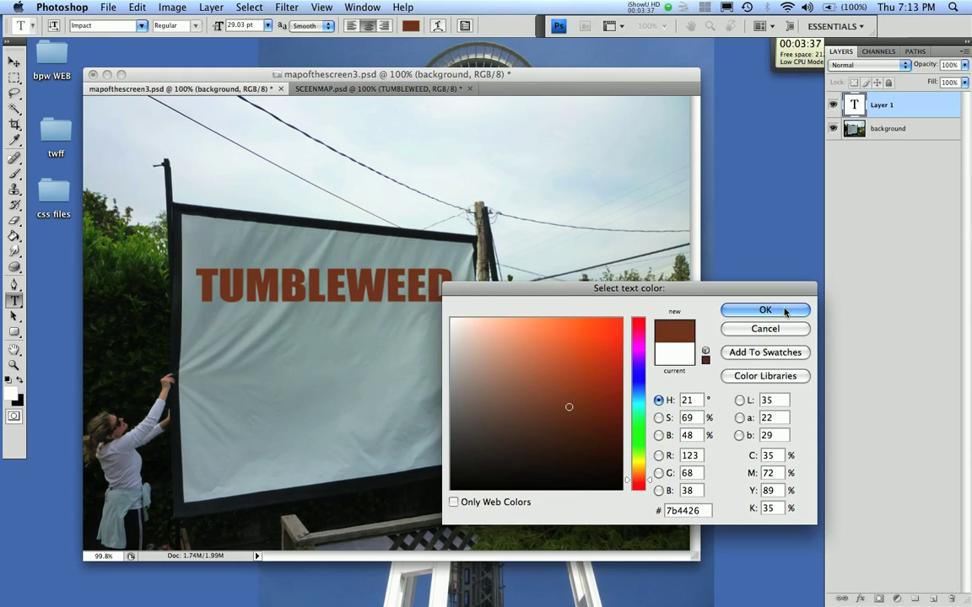
click(784, 311)
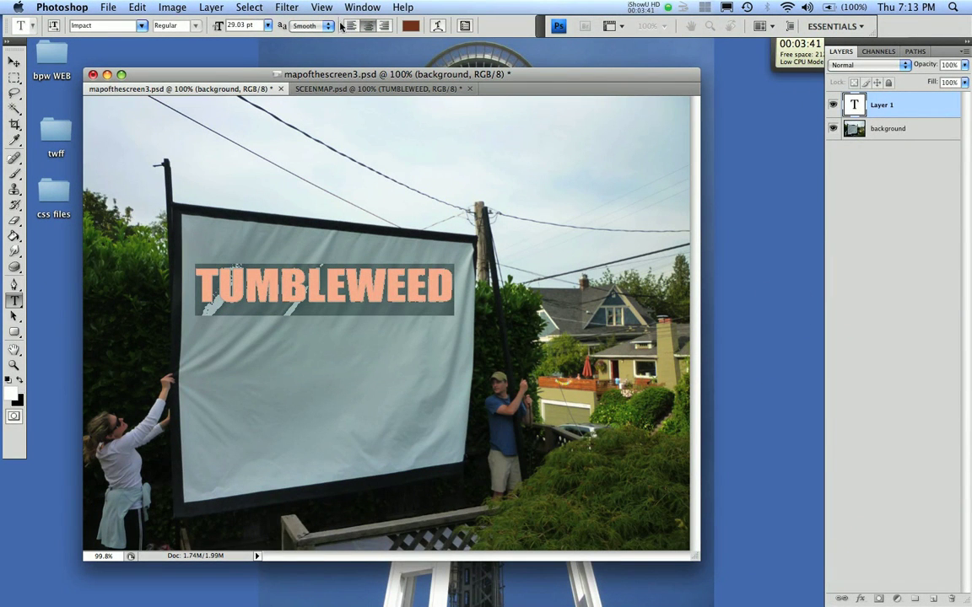
- Warp the TUMBLEWEED text with the horizontal Flag style at +50% bend, and move it slightly lower on the projection screen
click(439, 27)
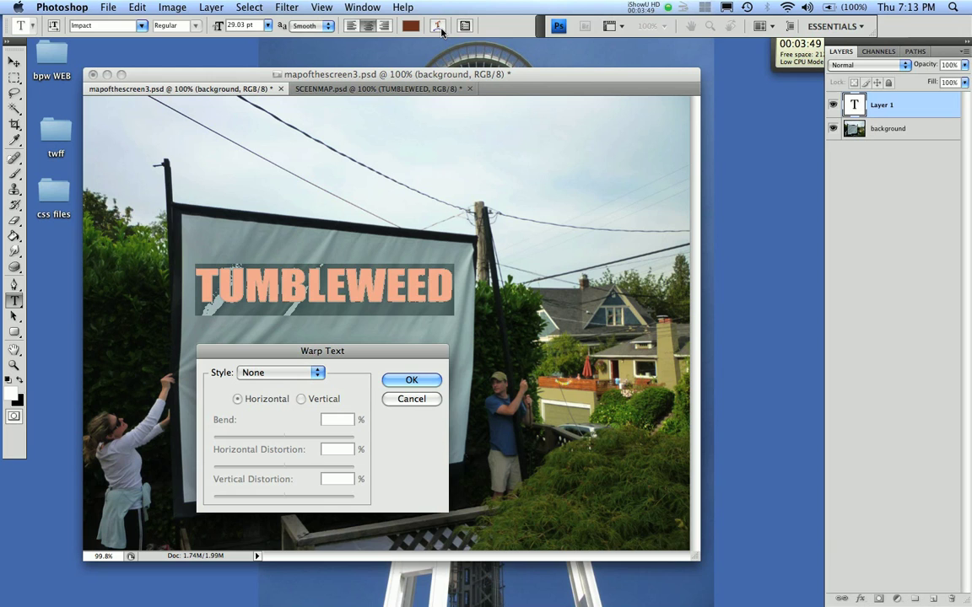
click(318, 372)
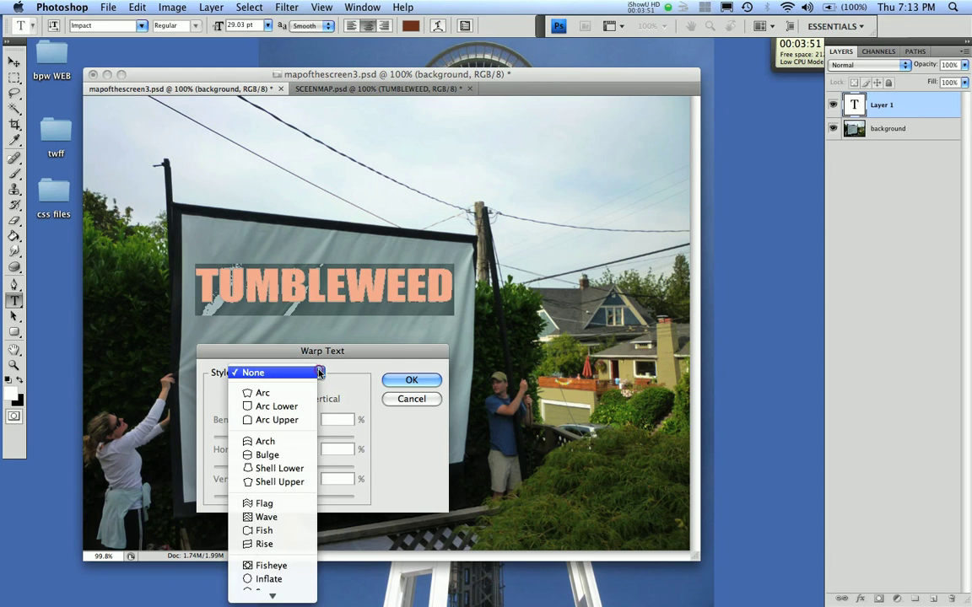
click(279, 503)
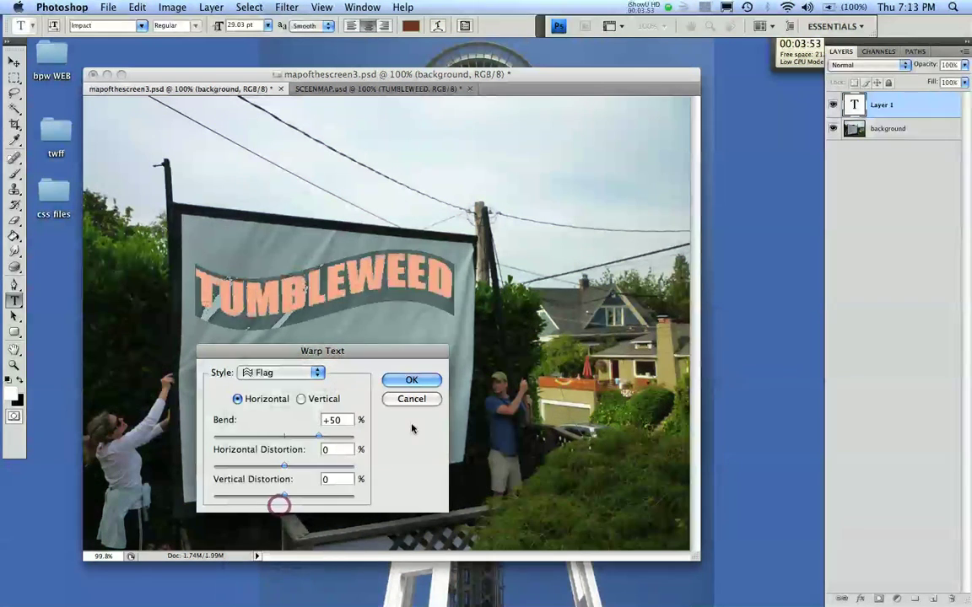
click(434, 382)
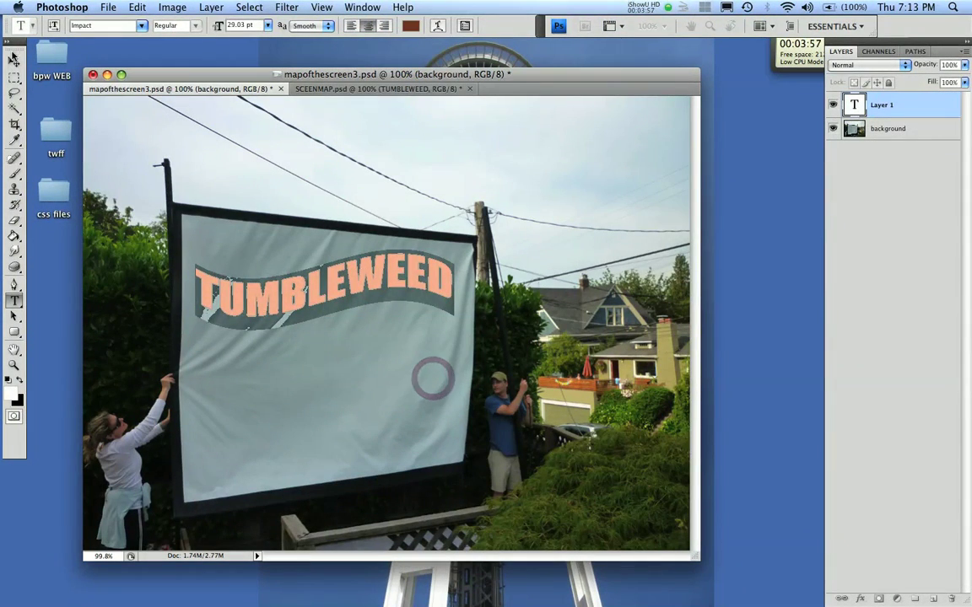
click(14, 59)
drag(381, 268, 386, 284)
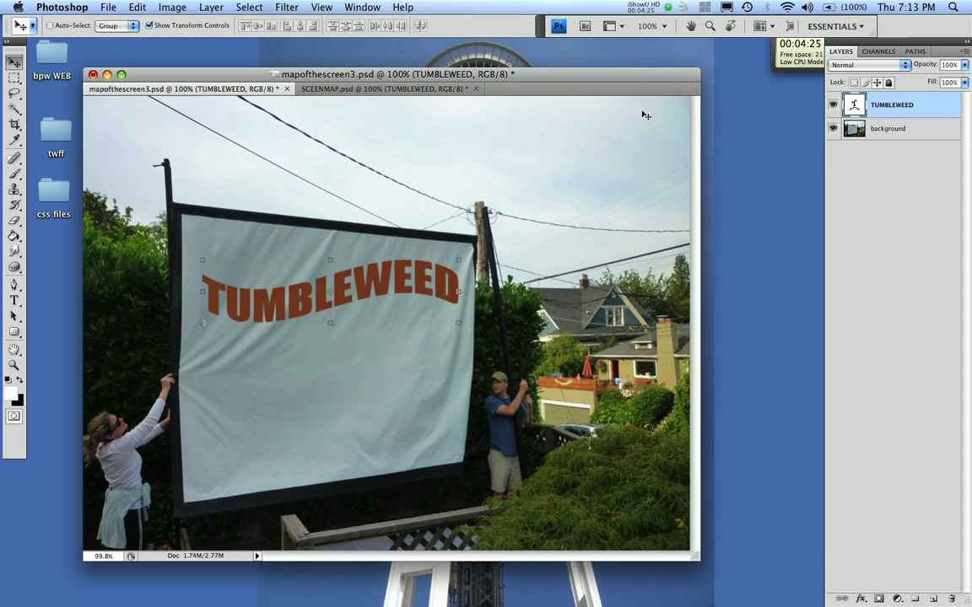
- Rasterize the TUMBLEWEED type layer
click(212, 8)
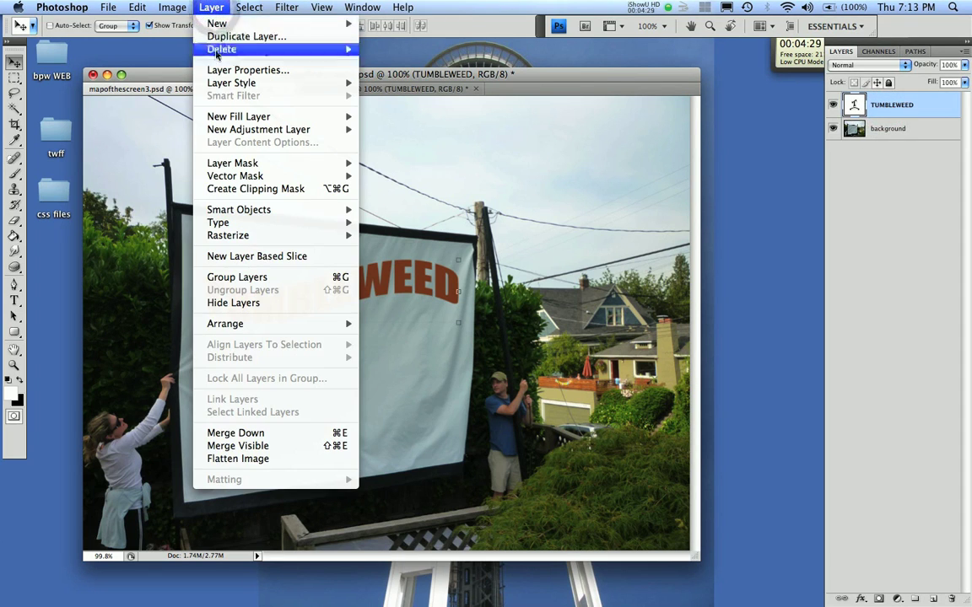
mouse_move(166, 7)
mouse_move(209, 8)
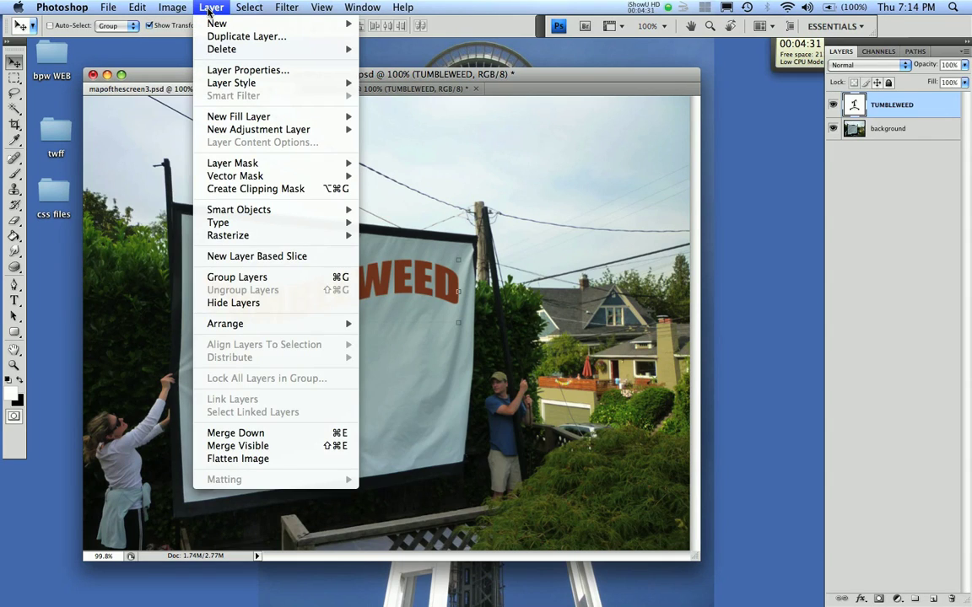
mouse_move(270, 235)
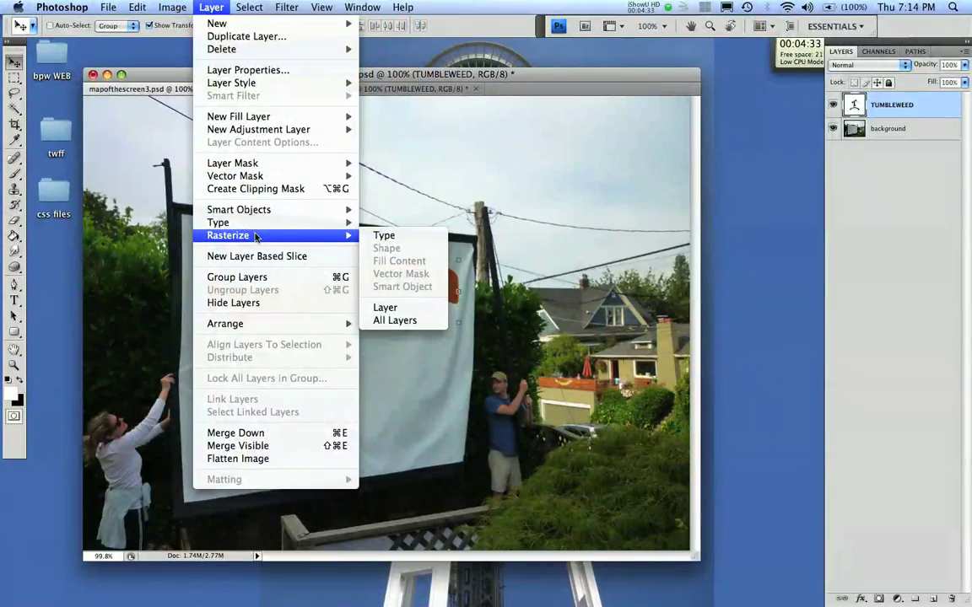
click(404, 236)
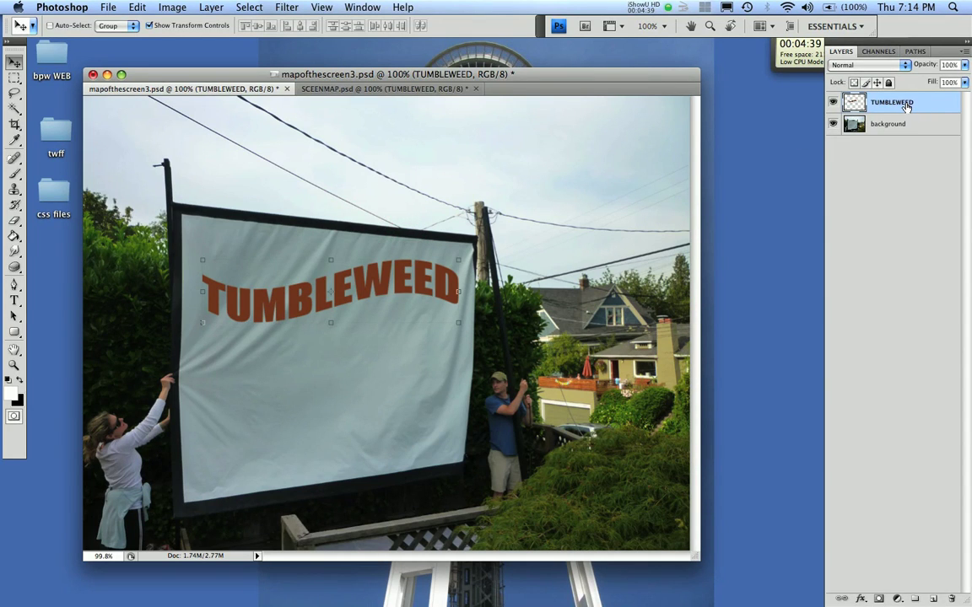
- Apply a Perspective transform to the TUMBLEWEED layer so the T end is taller and the lettering tapers toward the D
click(848, 101)
click(137, 7)
mouse_move(211, 268)
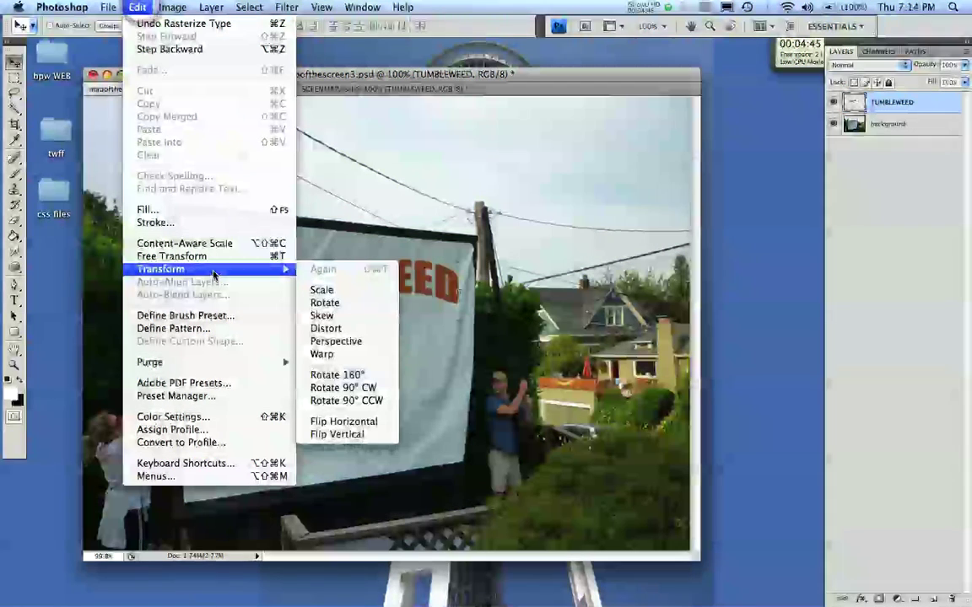
click(322, 342)
drag(203, 263, 203, 250)
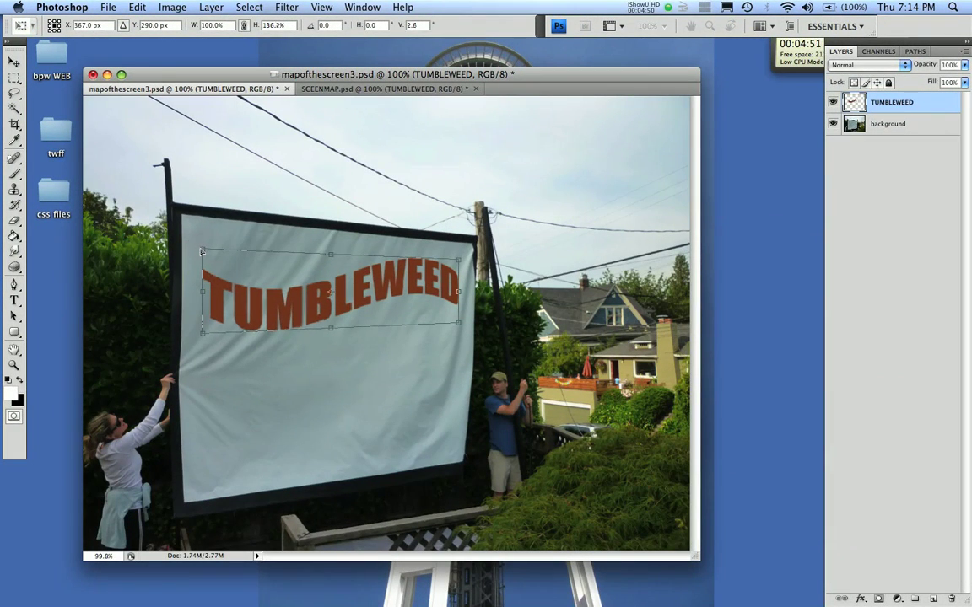
drag(457, 262, 458, 268)
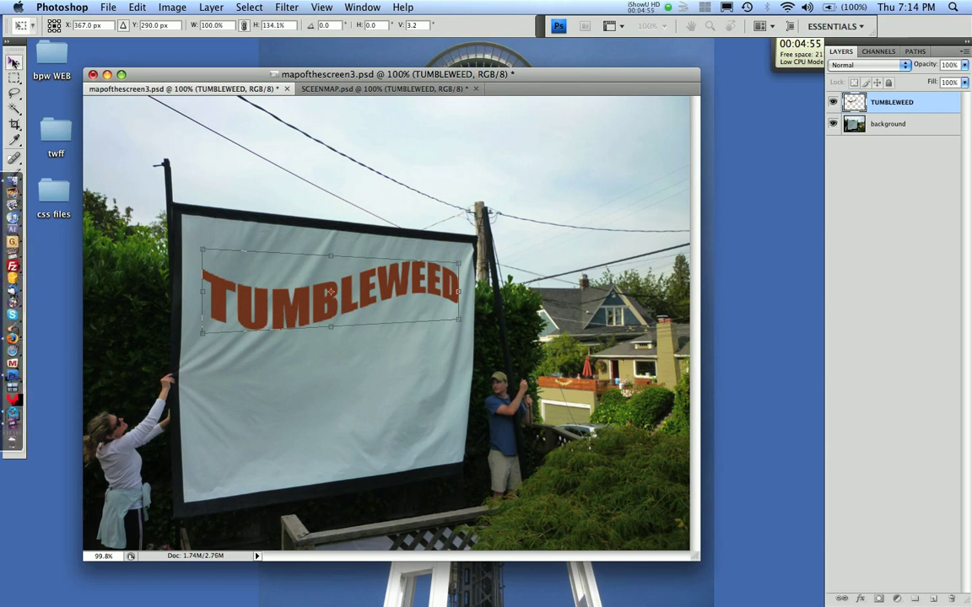
click(14, 61)
click(579, 188)
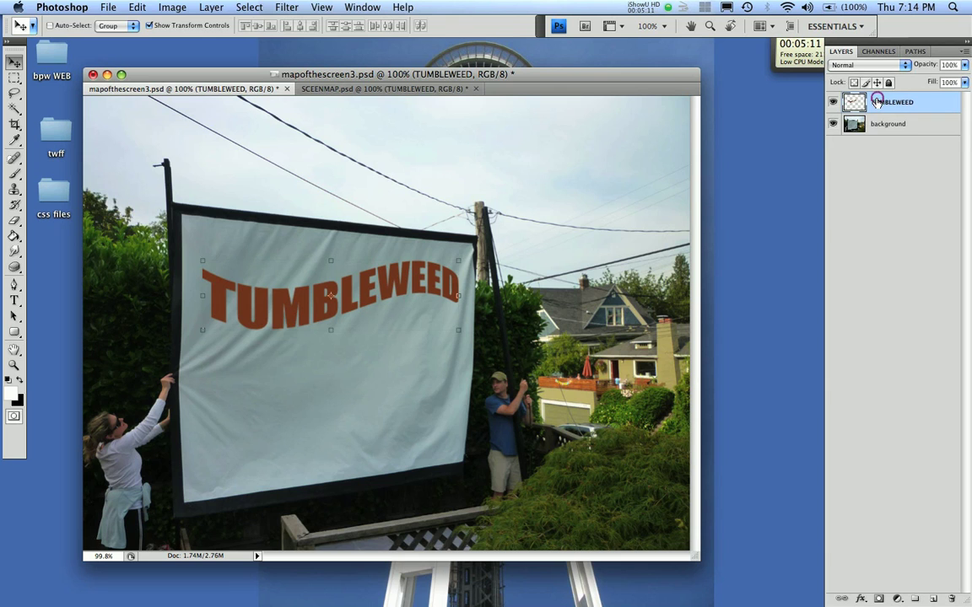
- Apply the Displace filter to the TUMBLEWEED layer at scale 10 by 10, Stretch To Fit, Repeat Edge Pixels, using mapofthescreen2.psd
click(283, 7)
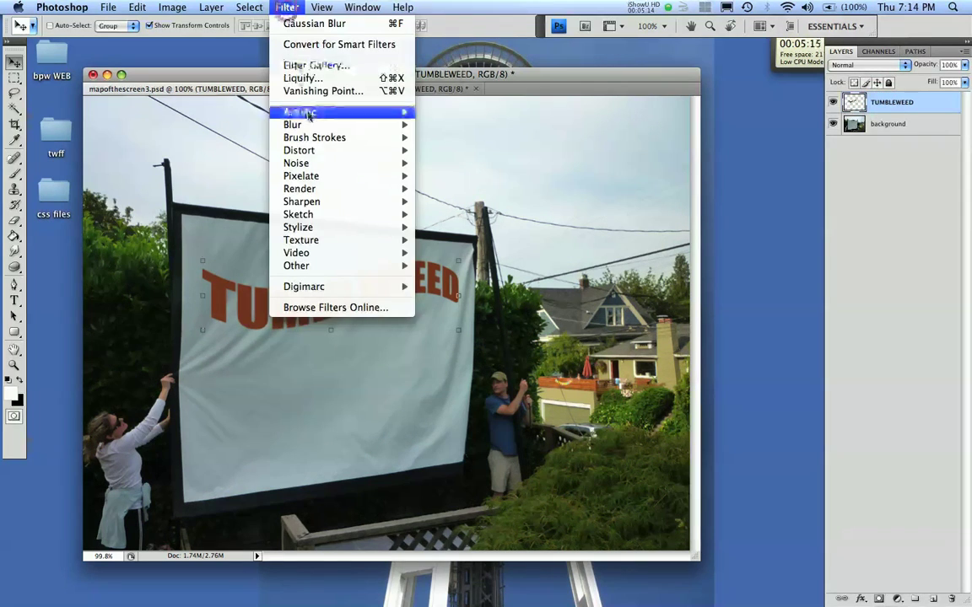
mouse_move(310, 131)
mouse_move(308, 152)
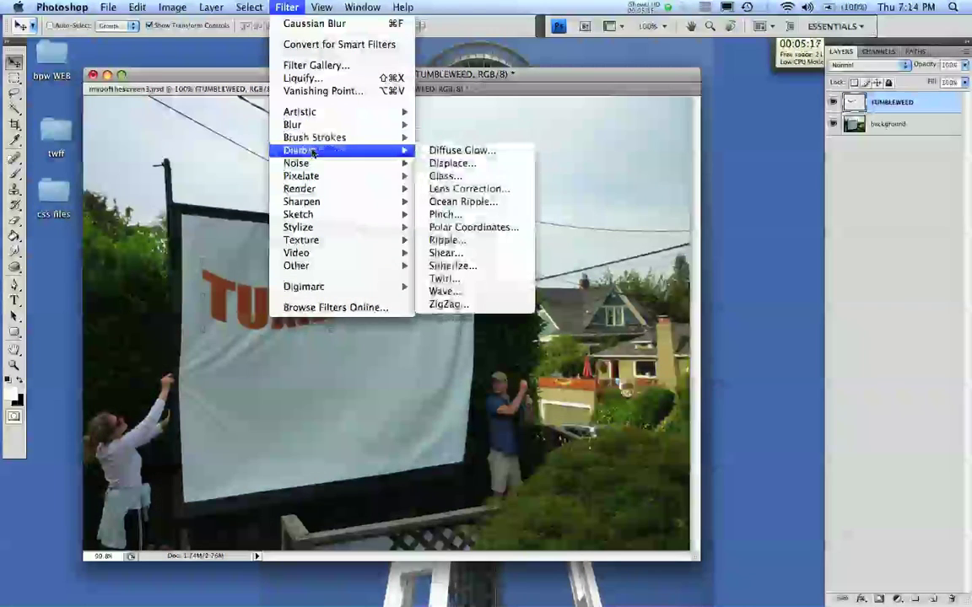
click(452, 163)
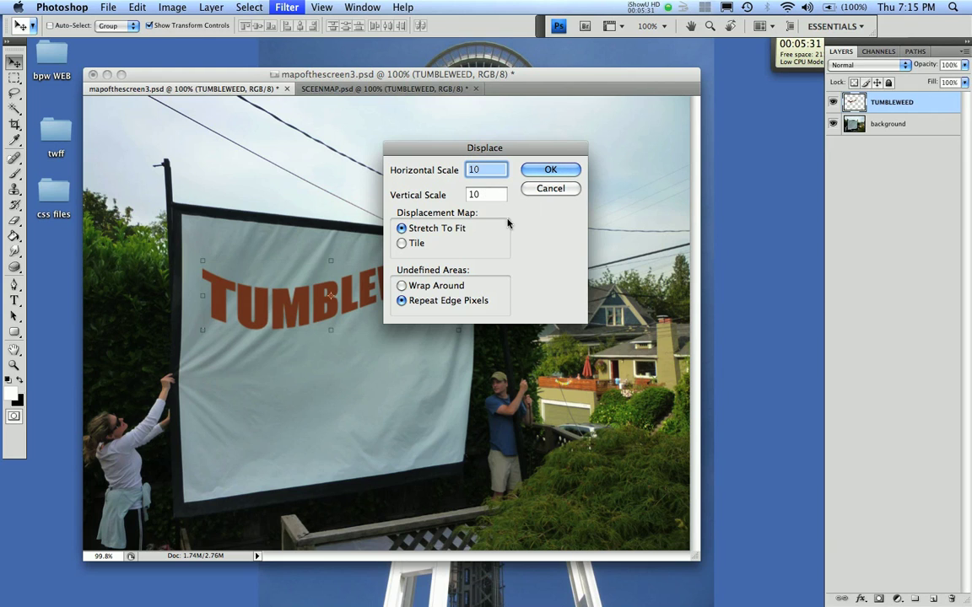
click(550, 170)
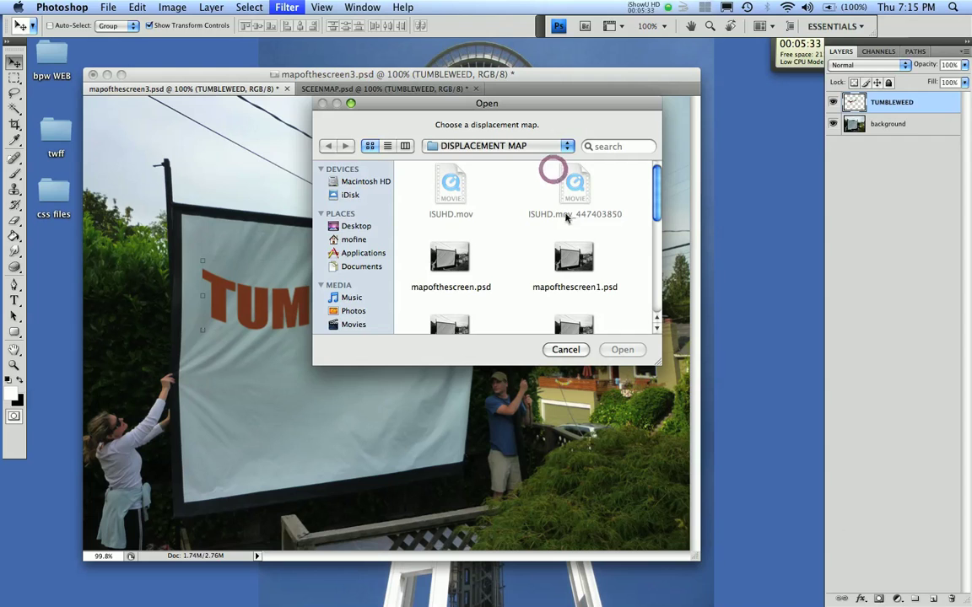
click(577, 245)
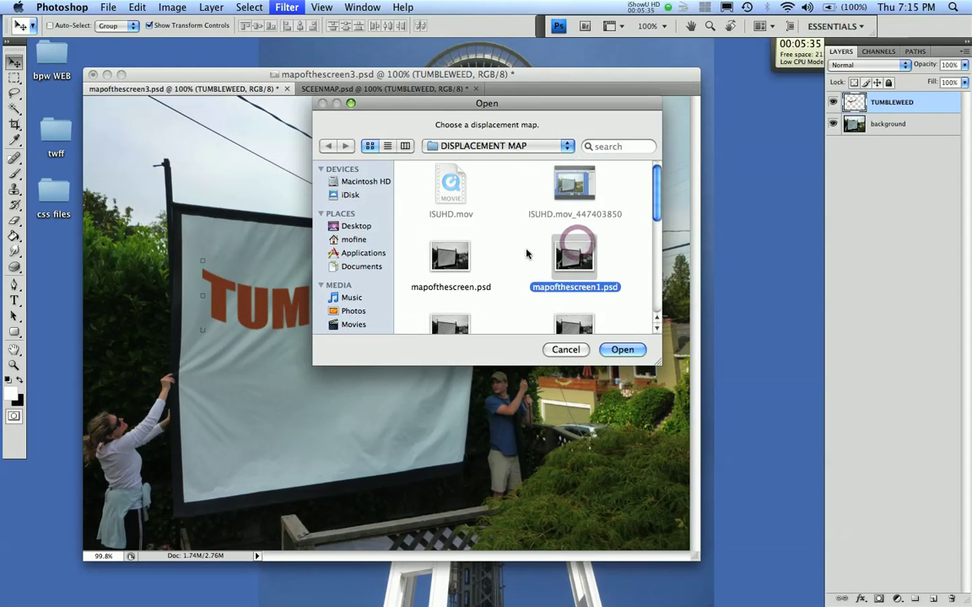
scroll(472, 262, down, 3)
click(450, 292)
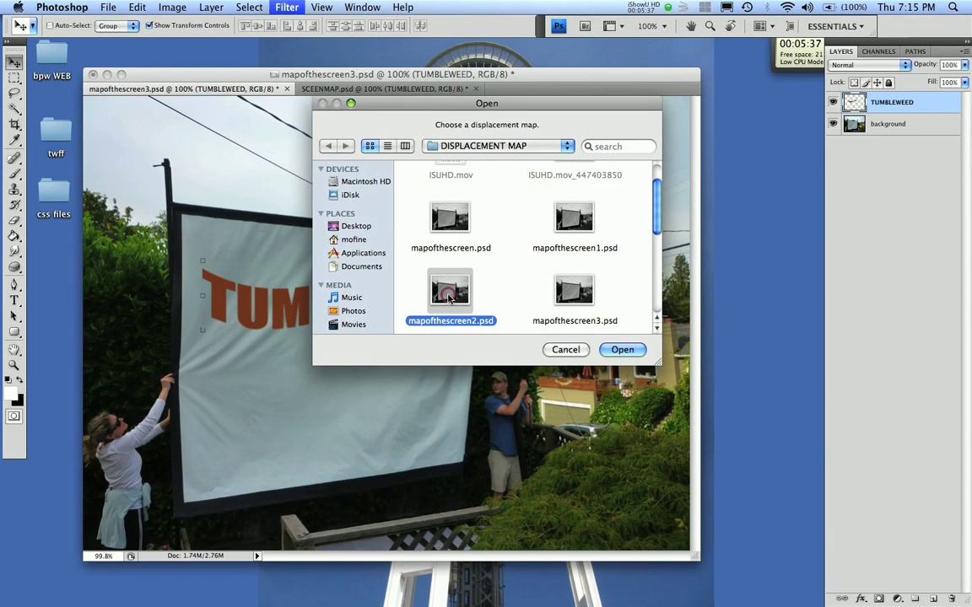
click(623, 349)
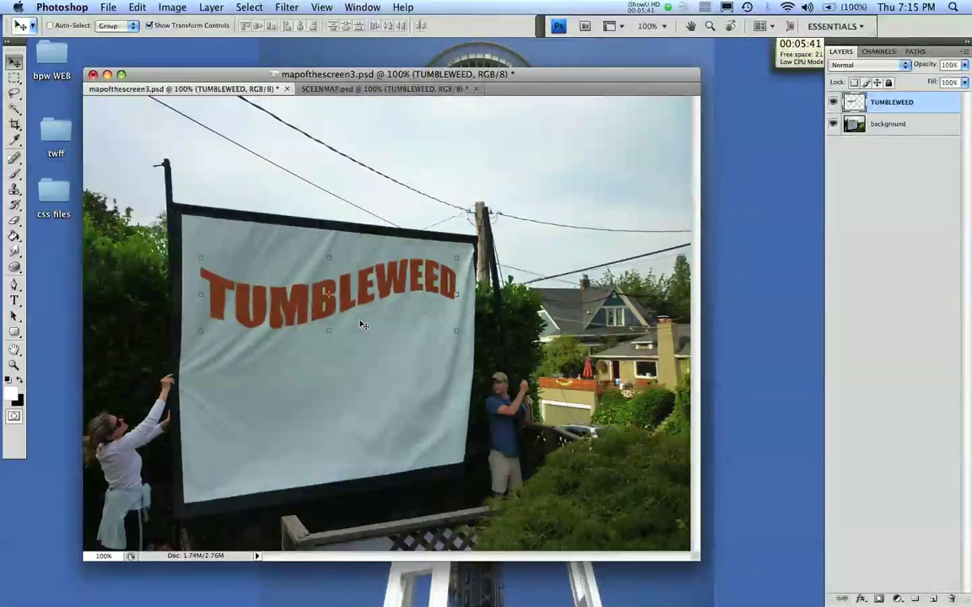
- Inspect the displaced lettering at 200%, and try the Multiply and then the Screen blend mode on the TUMBLEWEED layer
key(super+equal)
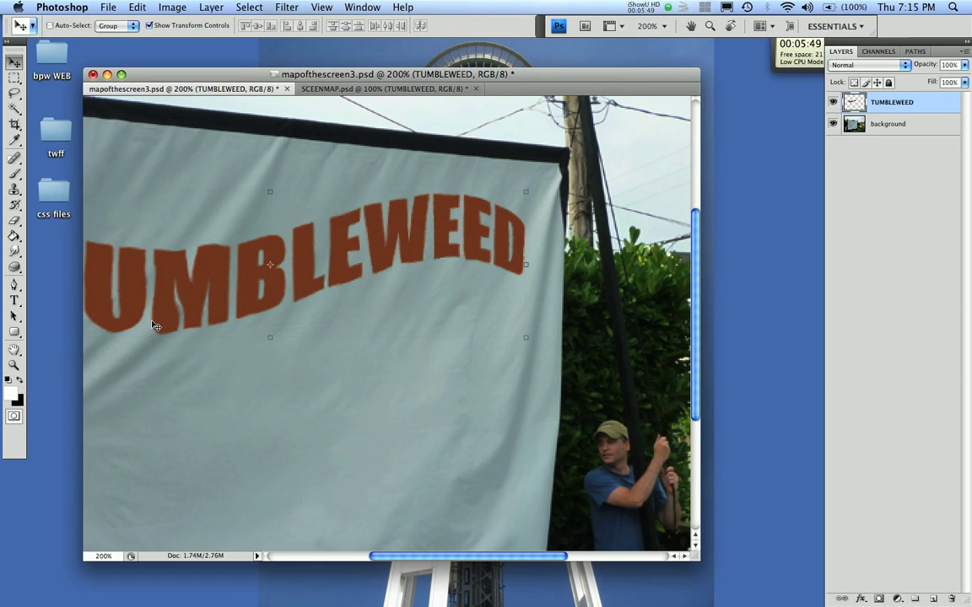
scroll(156, 326, left, 5)
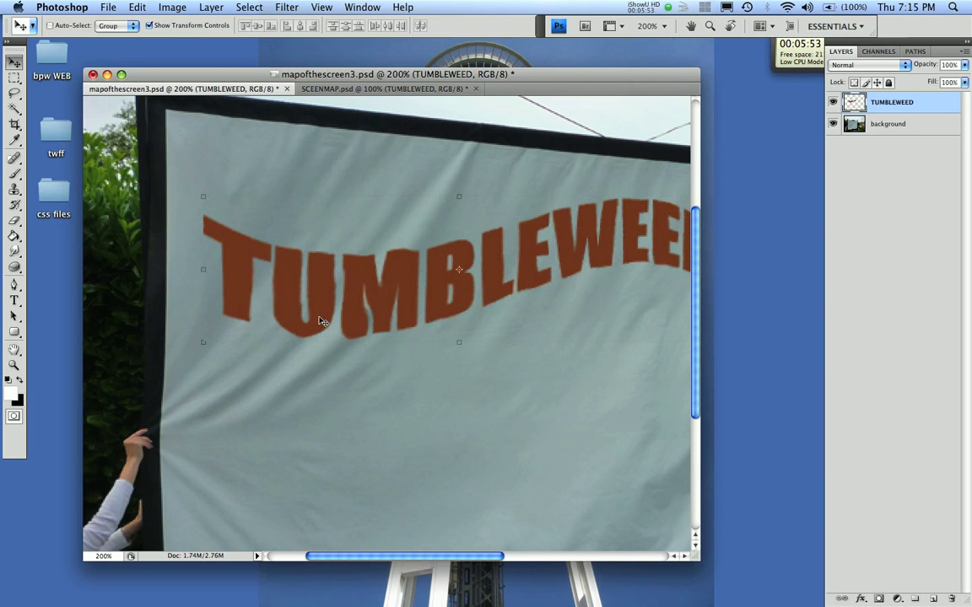
key(super+minus)
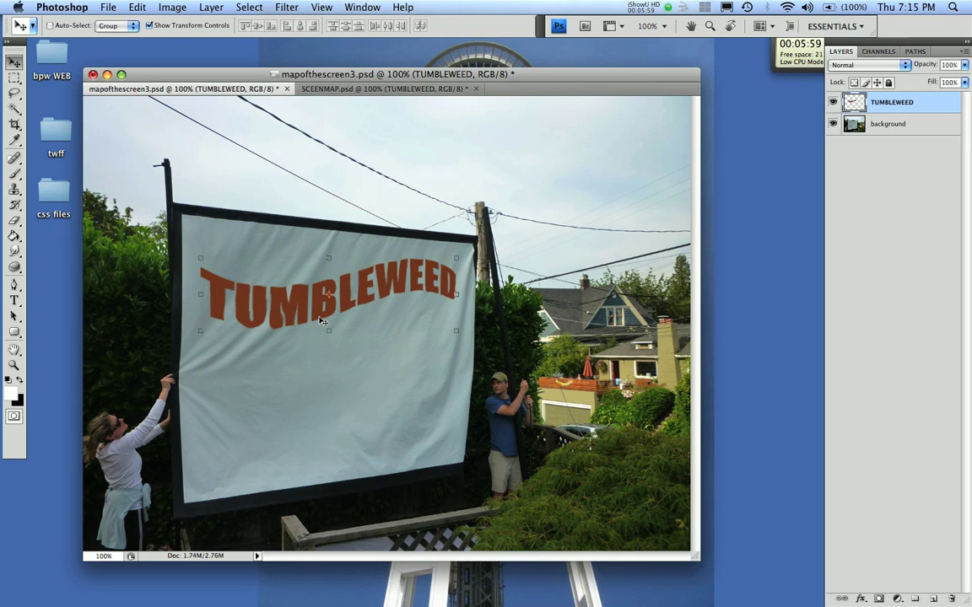
click(903, 66)
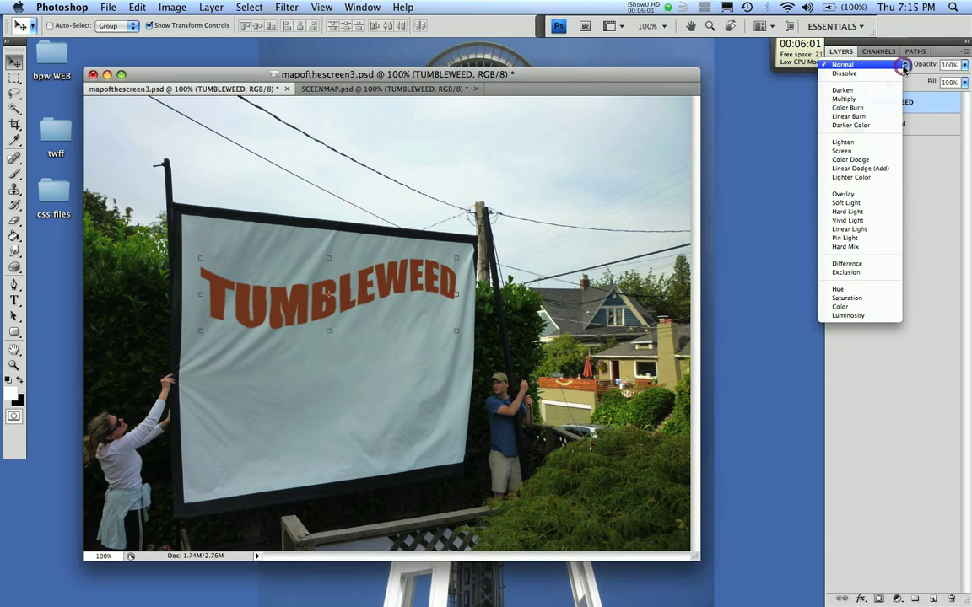
click(887, 98)
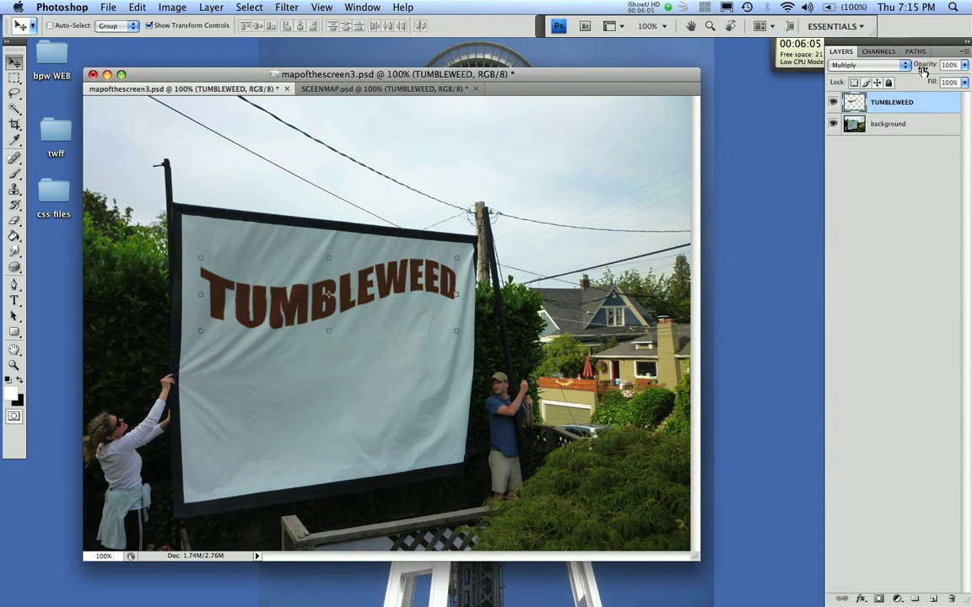
click(903, 66)
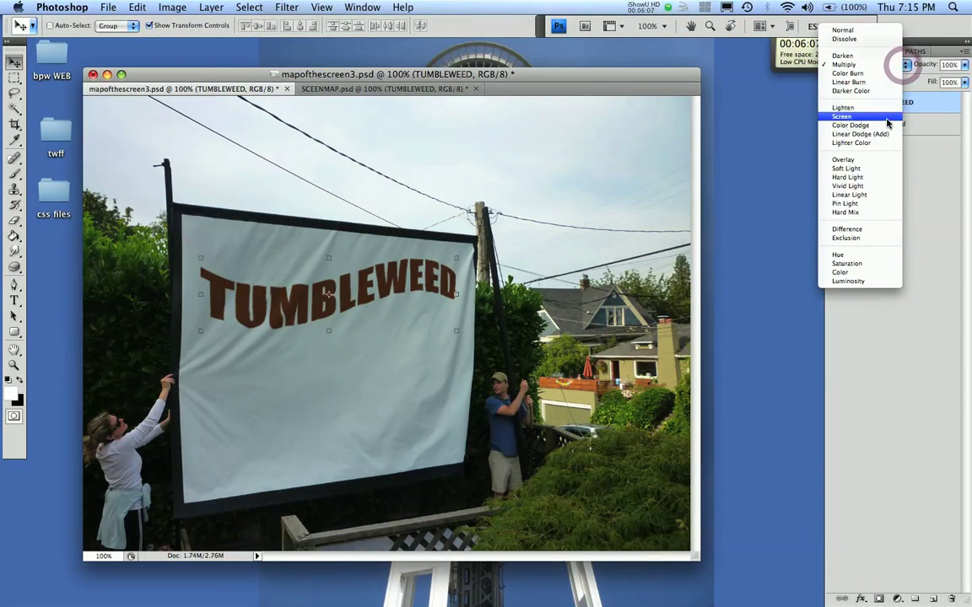
click(887, 121)
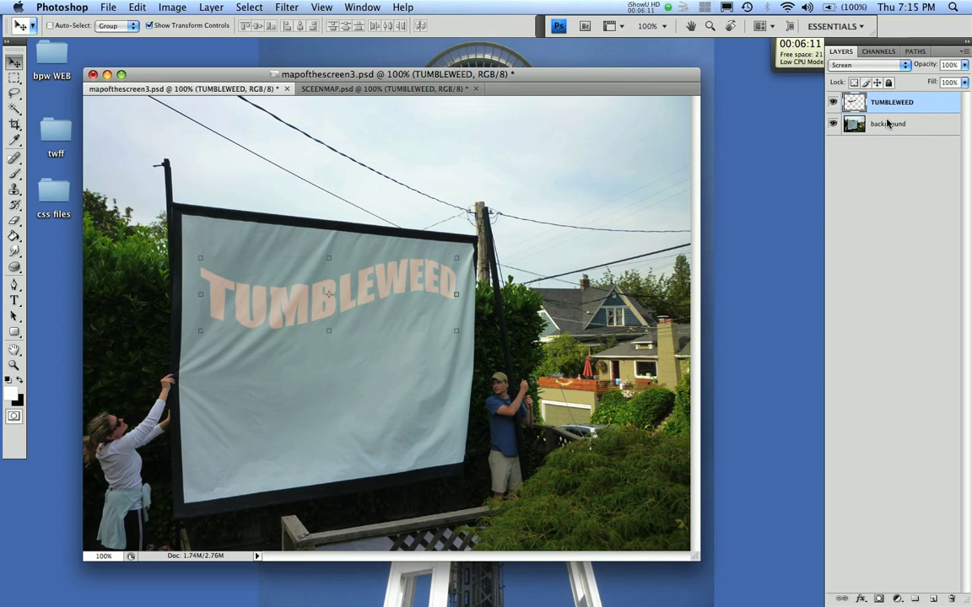
- Try the Lighten blend mode on the TUMBLEWEED layer, and settle on Color Dodge
click(898, 68)
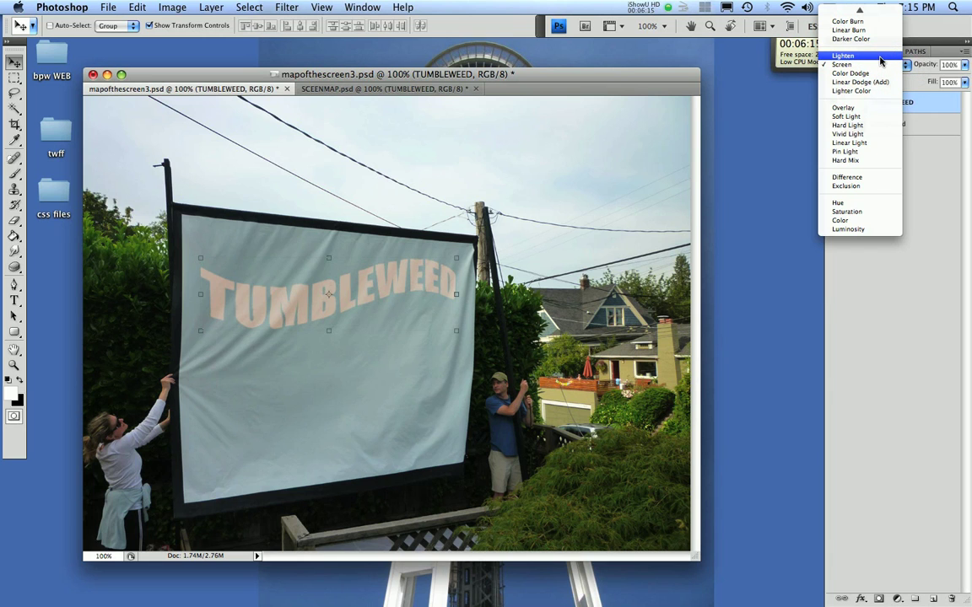
click(880, 57)
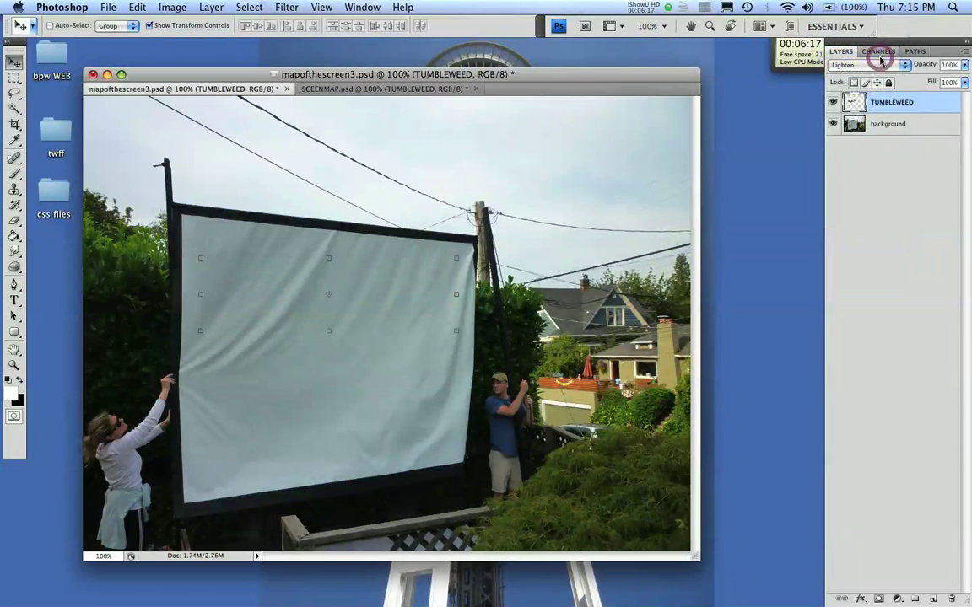
click(905, 68)
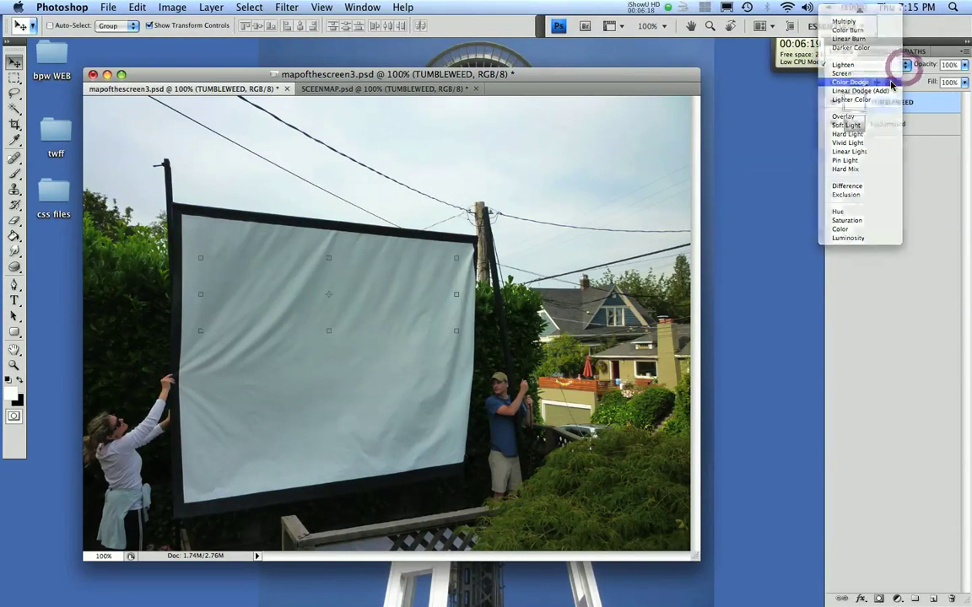
click(889, 82)
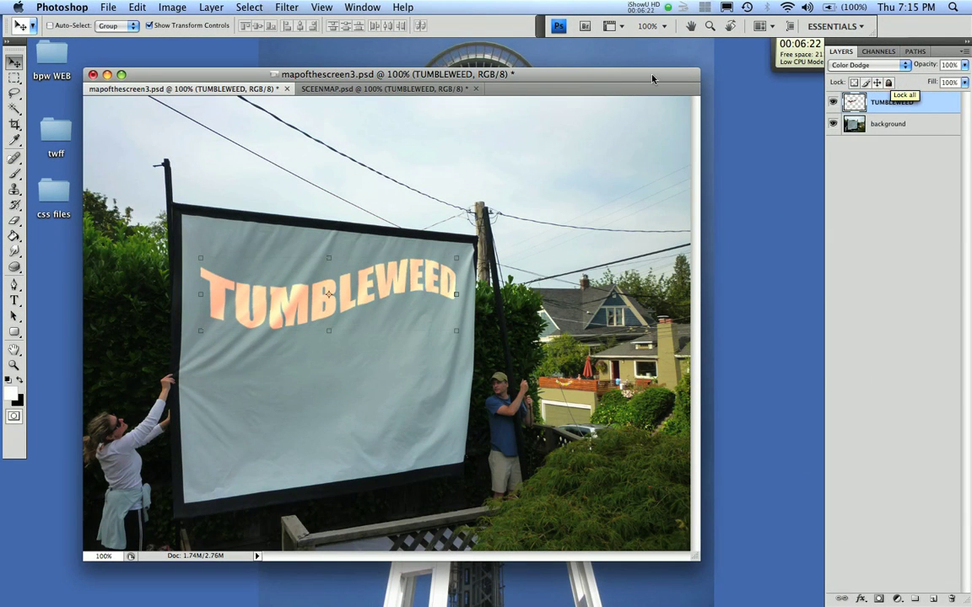
- Add the text FILM FESTIVAL in Impact beneath TUMBLEWEED on the screen, and warp it with the horizontal Flag style at +50% bend
click(13, 301)
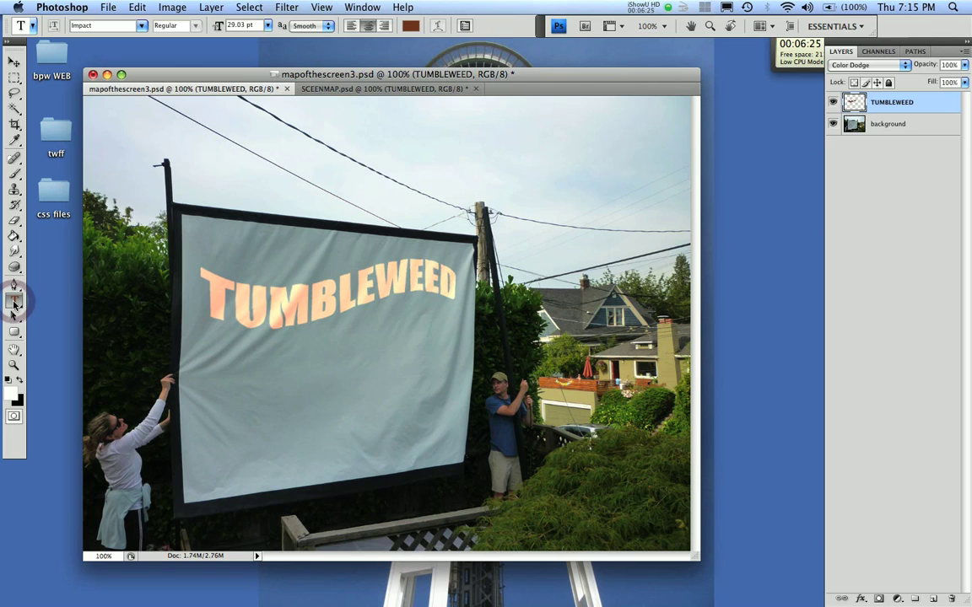
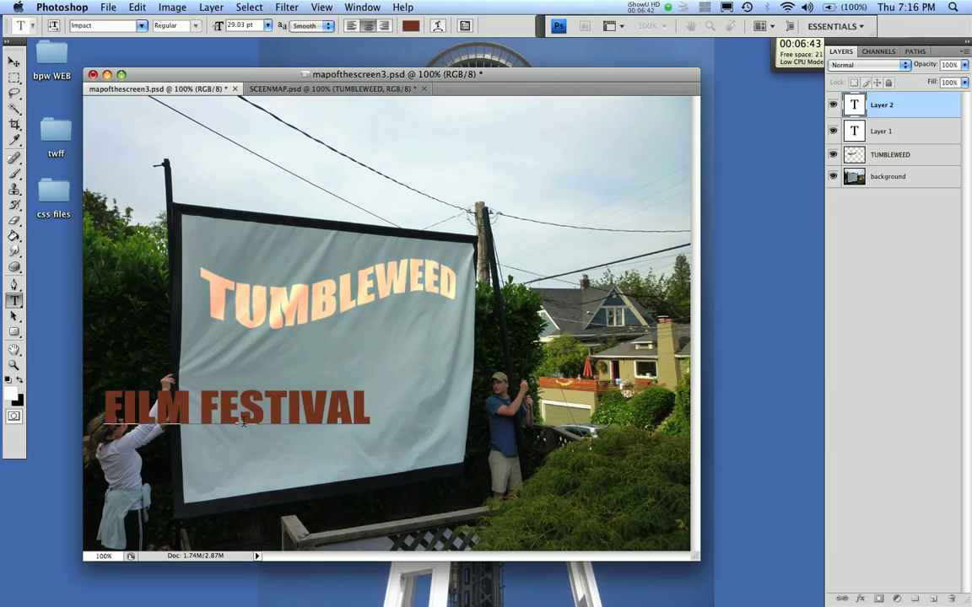
drag(394, 447, 450, 431)
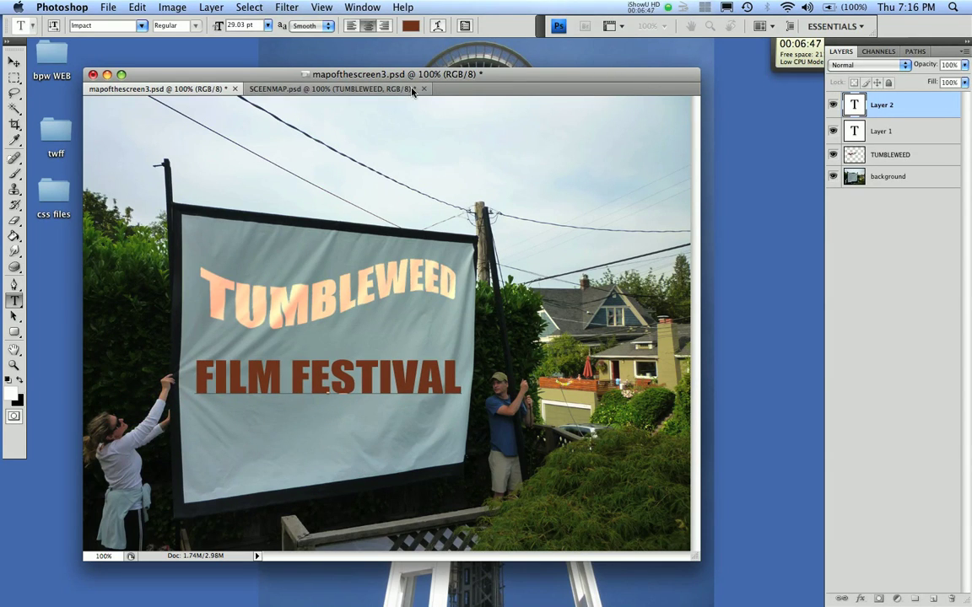
click(437, 23)
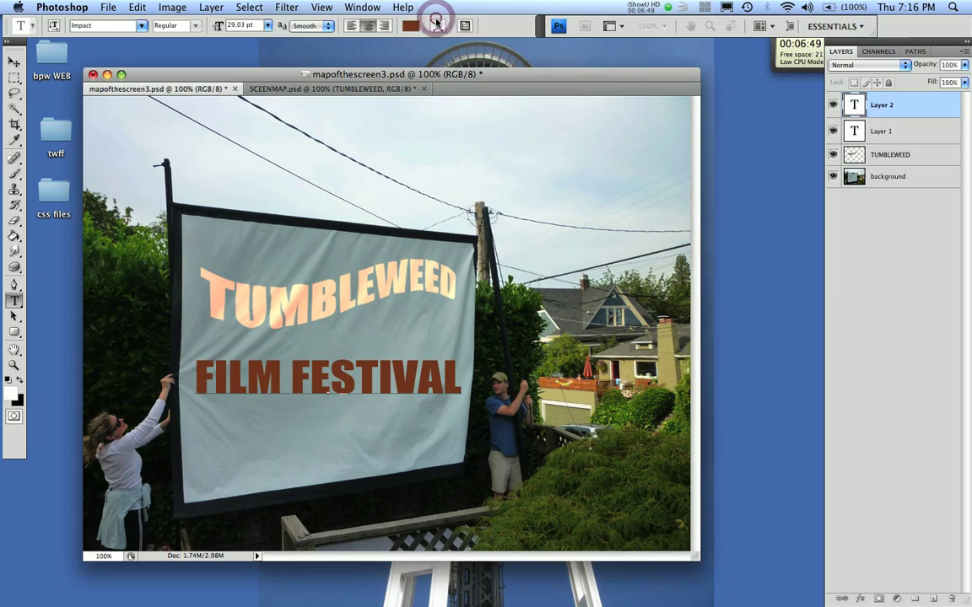
drag(320, 367, 274, 502)
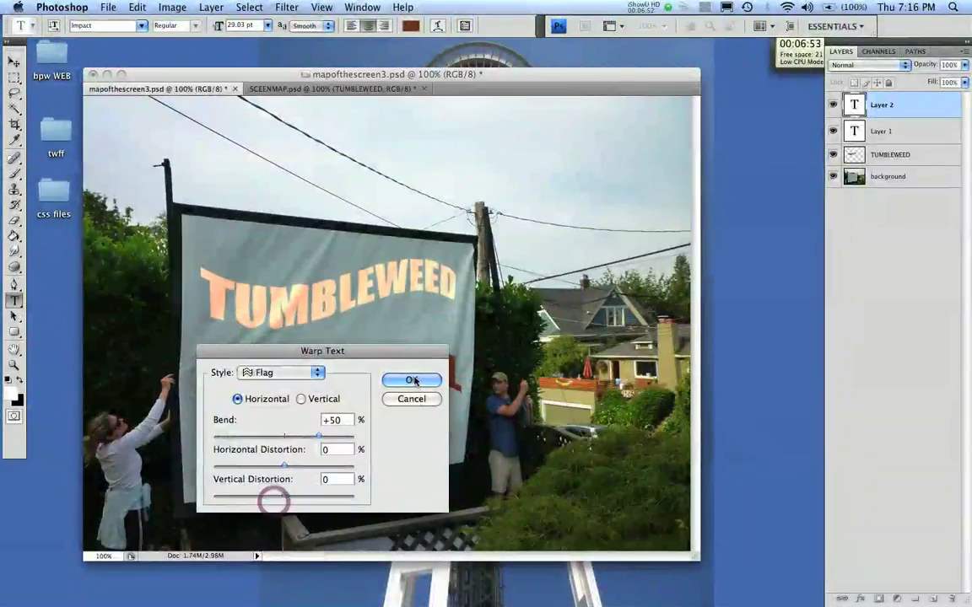
click(412, 380)
click(421, 410)
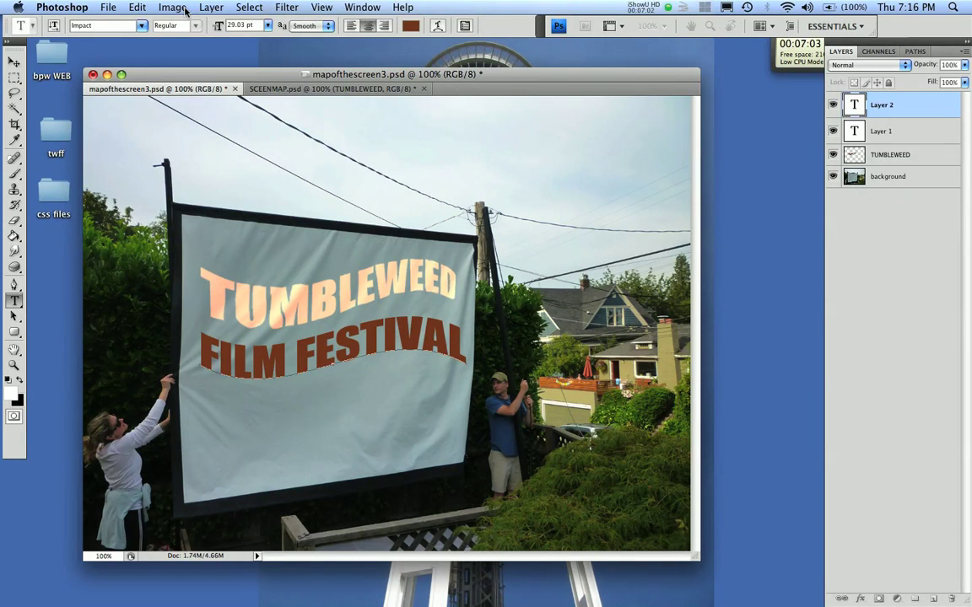
- Rasterize the FILM FESTIVAL type layer
click(211, 8)
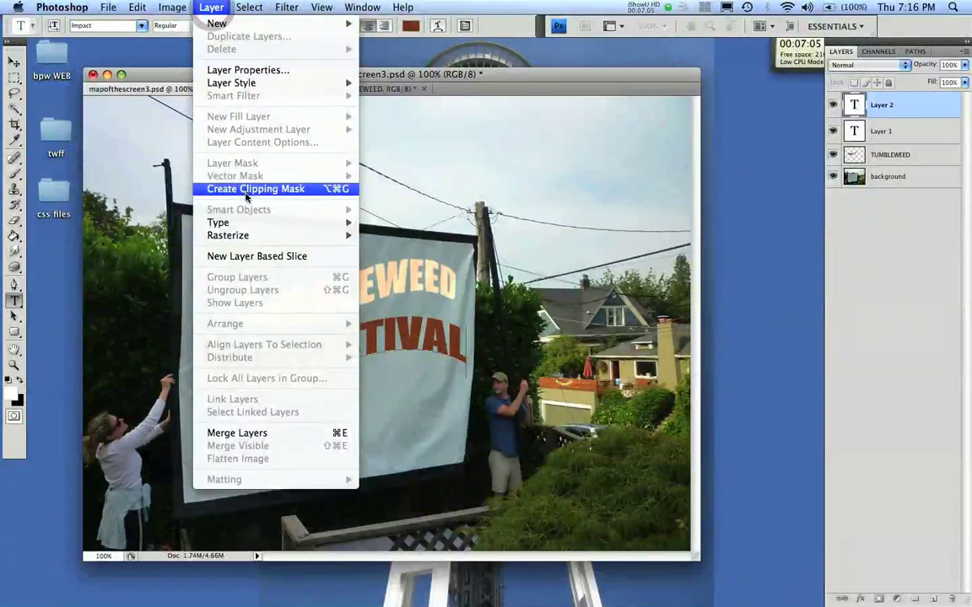
mouse_move(246, 234)
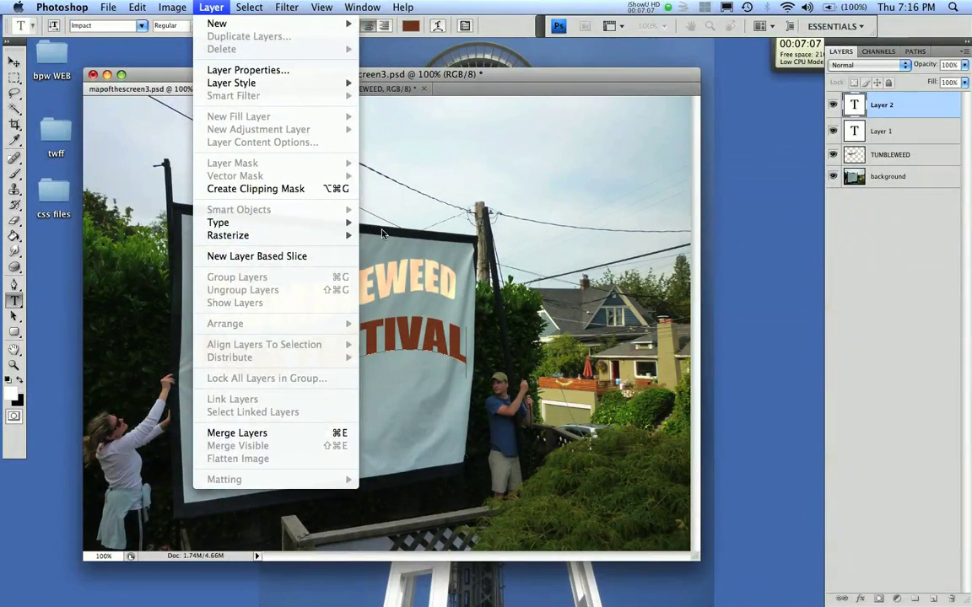
click(375, 236)
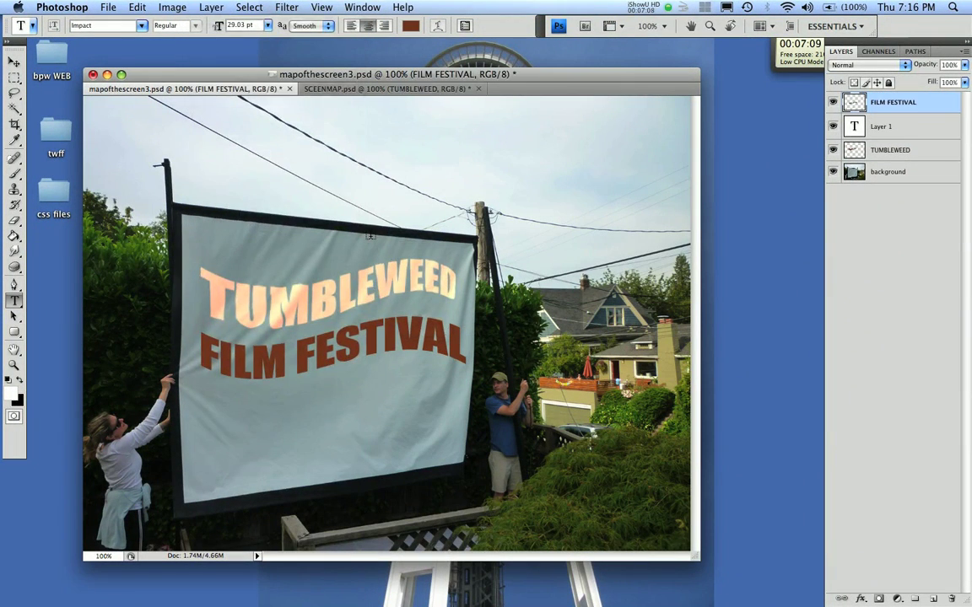
- Apply a Perspective transform to the FILM FESTIVAL layer so the F end is taller and the lettering tapers toward the final L
click(137, 7)
mouse_move(202, 270)
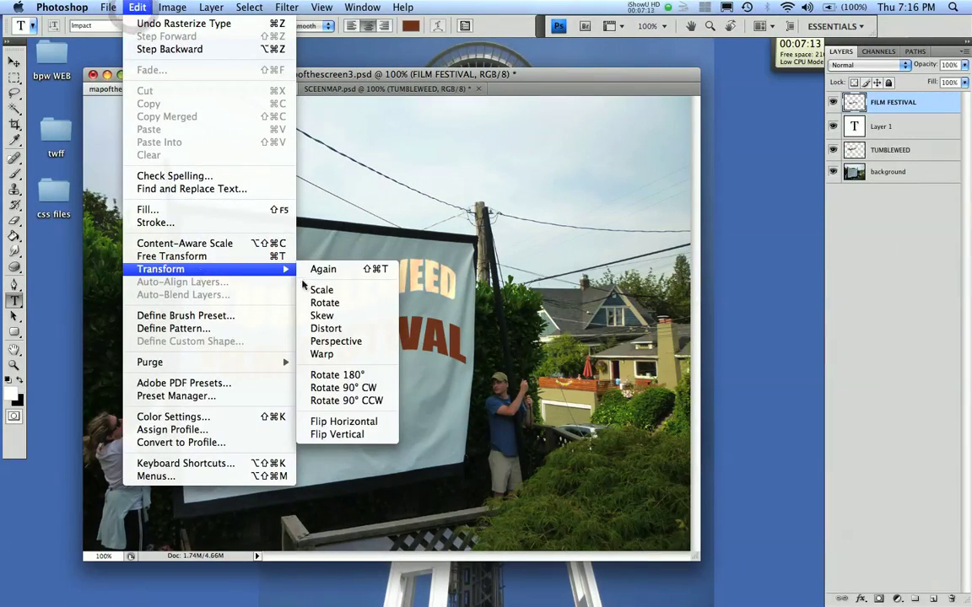
click(333, 348)
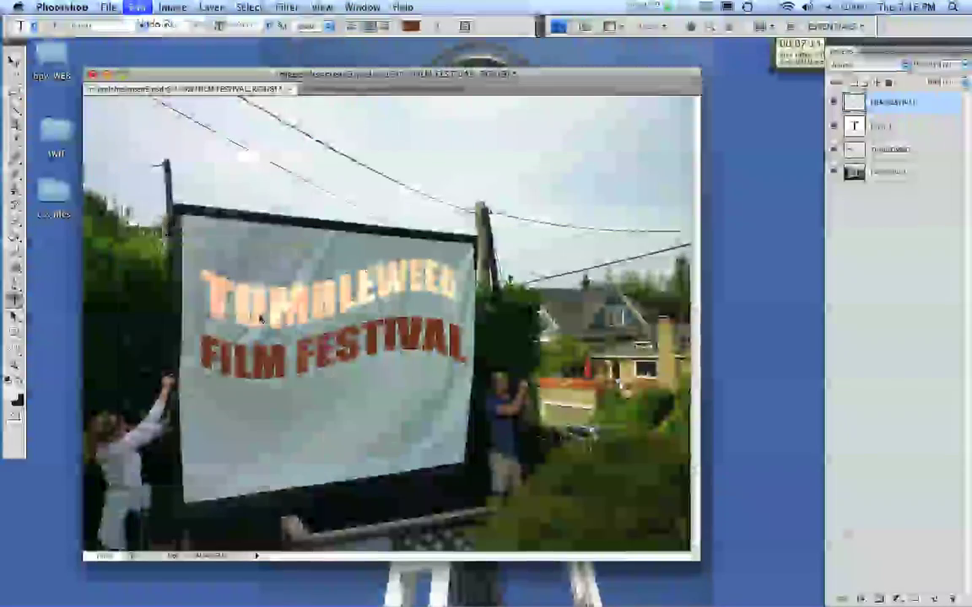
drag(202, 315, 182, 280)
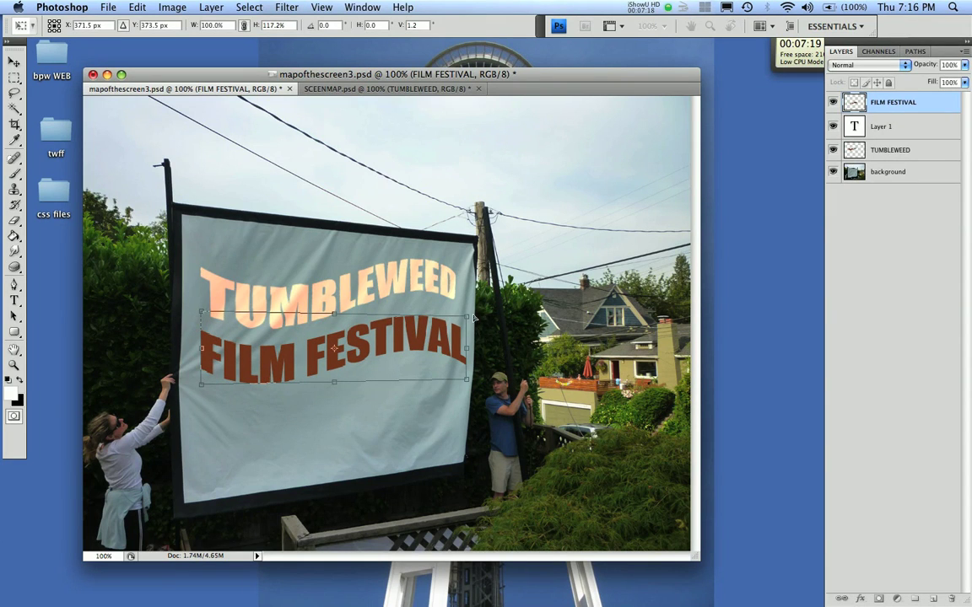
mouse_move(468, 319)
mouse_down()
mouse_move(465, 311)
mouse_move(469, 328)
mouse_up()
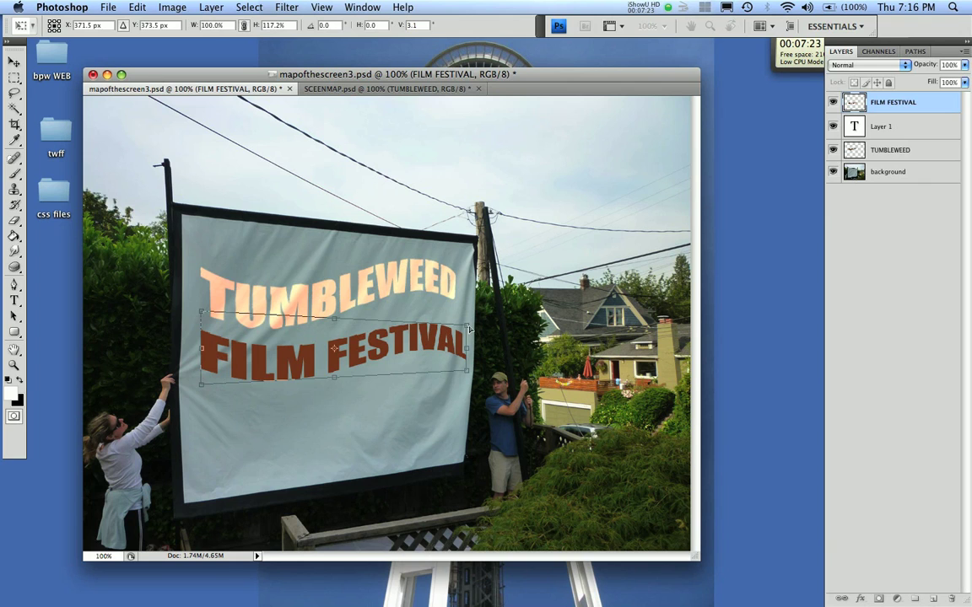
drag(468, 325, 467, 321)
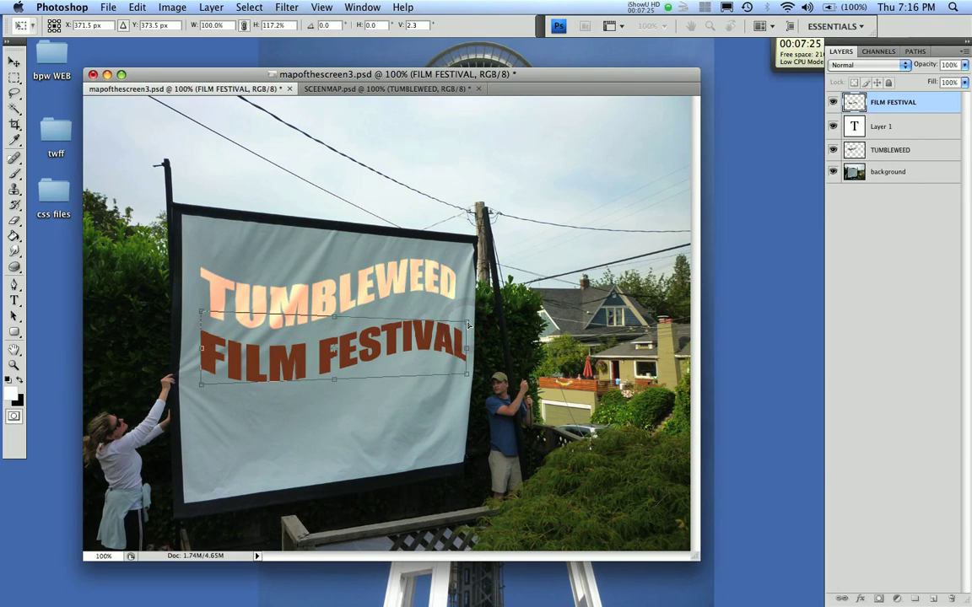
click(13, 63)
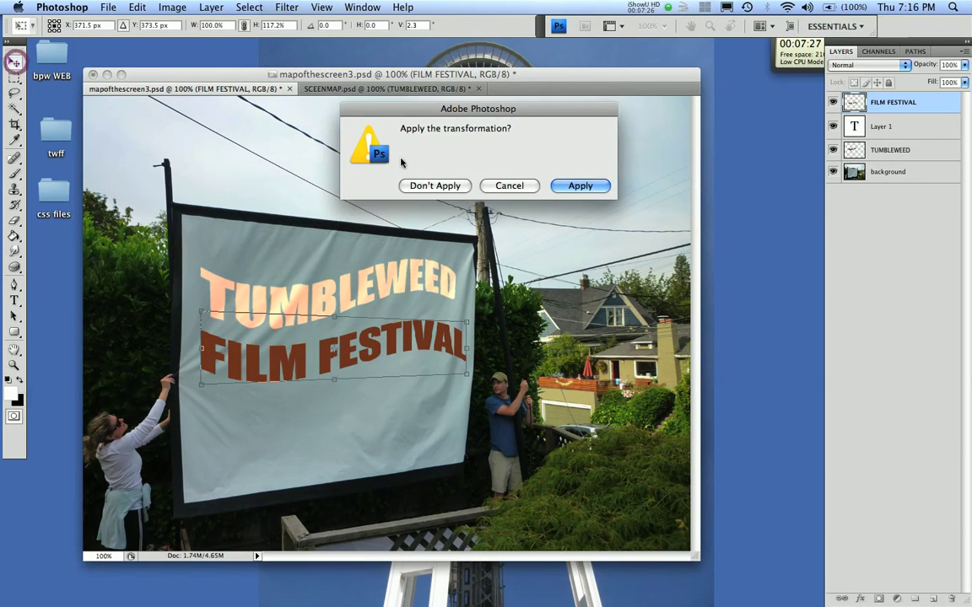
click(561, 185)
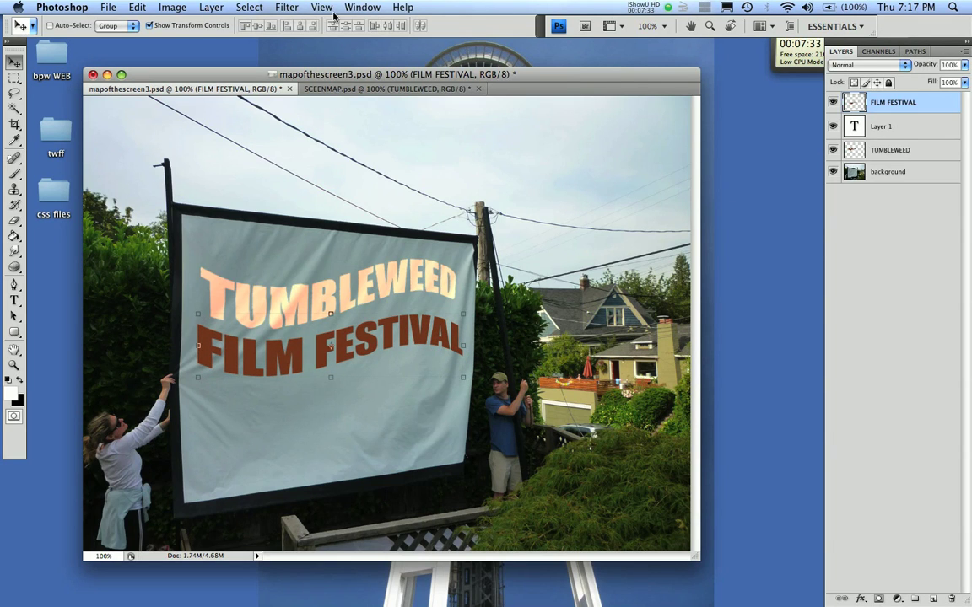
- Displace the FILM FESTIVAL layer with the saved screen map, using Stretch To Fit and Repeat Edge Pixels, and nudge the lettering slightly down and right
click(283, 8)
mouse_move(324, 143)
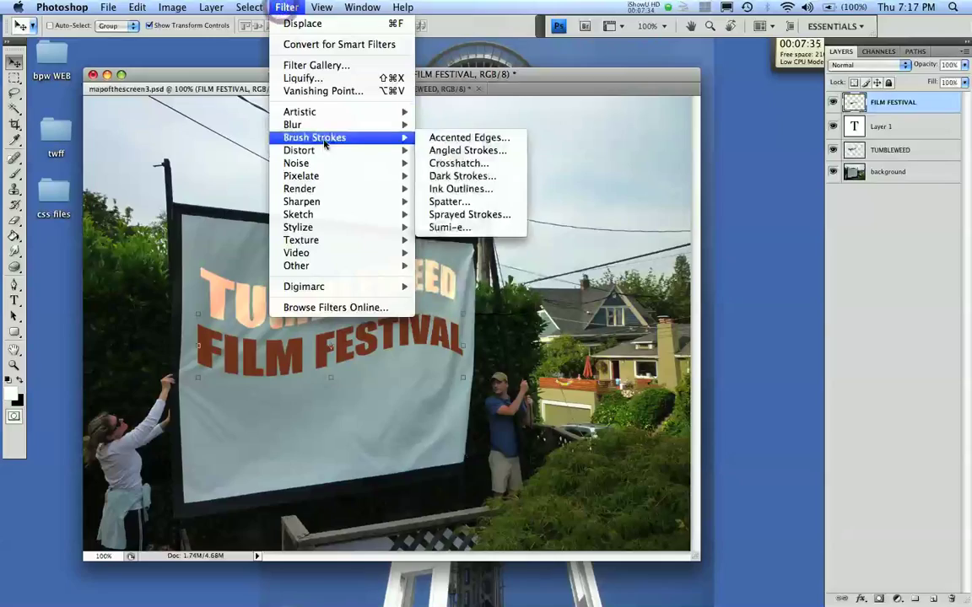
click(444, 161)
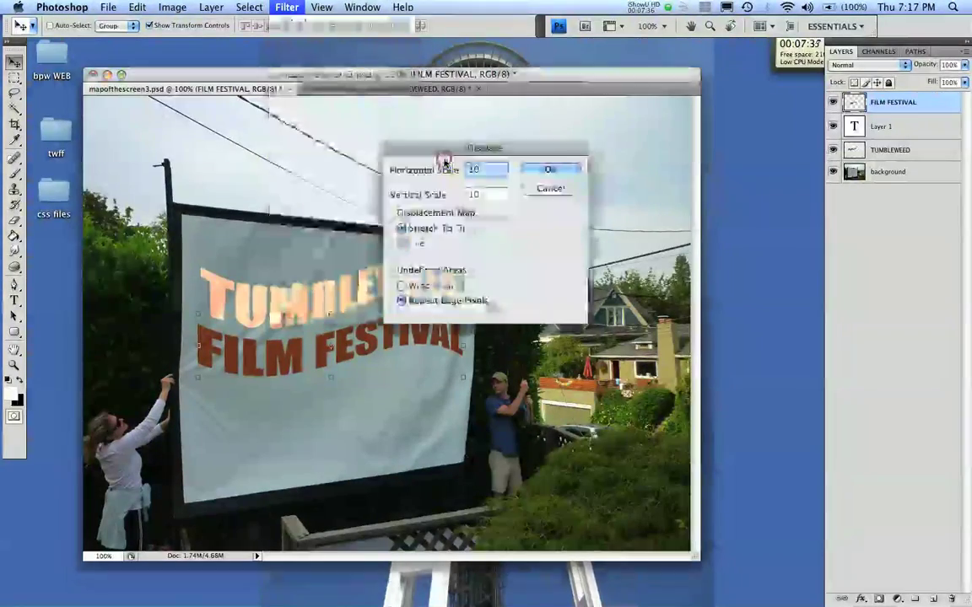
text(27)
click(549, 169)
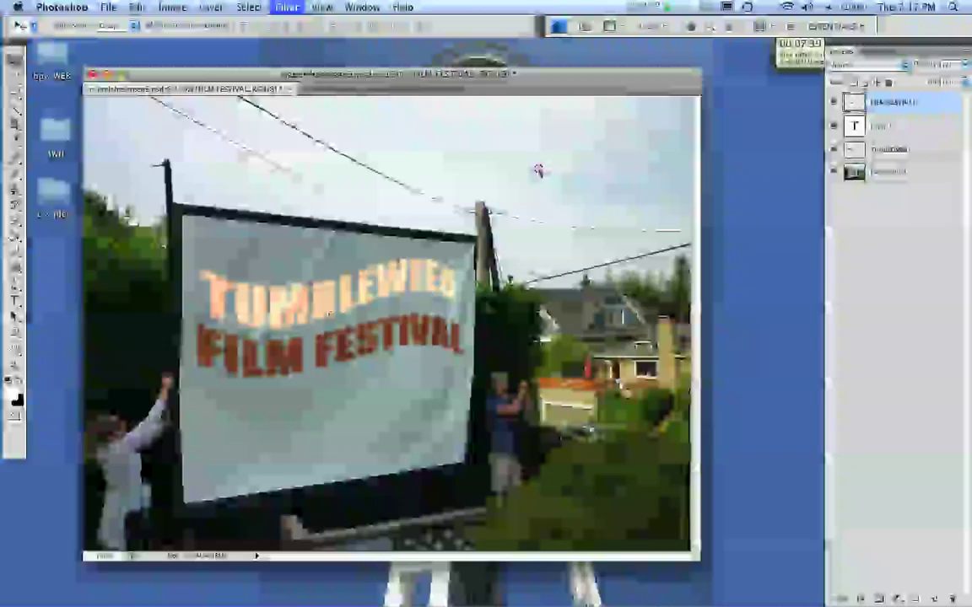
scroll(540, 194, down, 3)
click(447, 256)
click(629, 349)
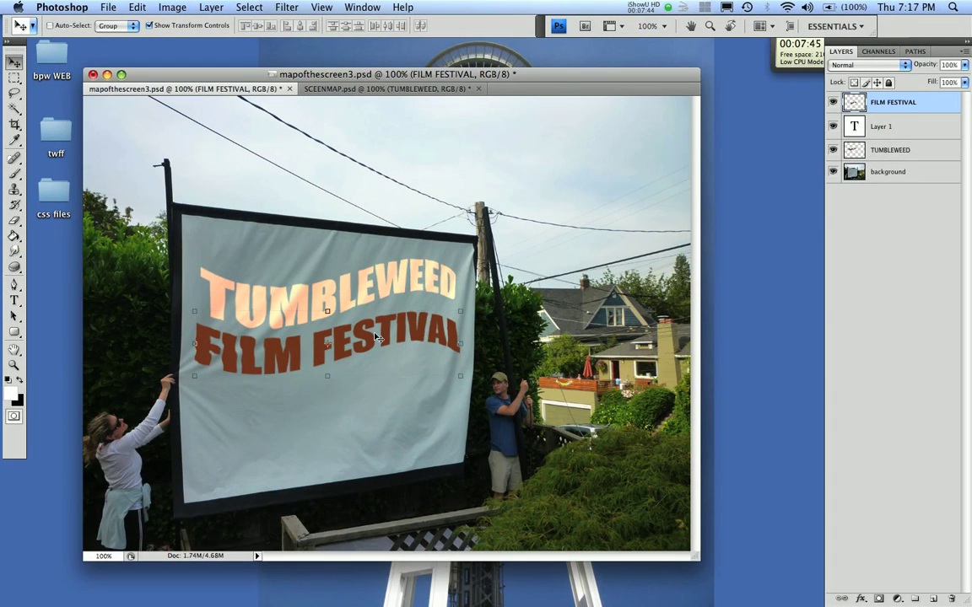
drag(377, 338, 379, 340)
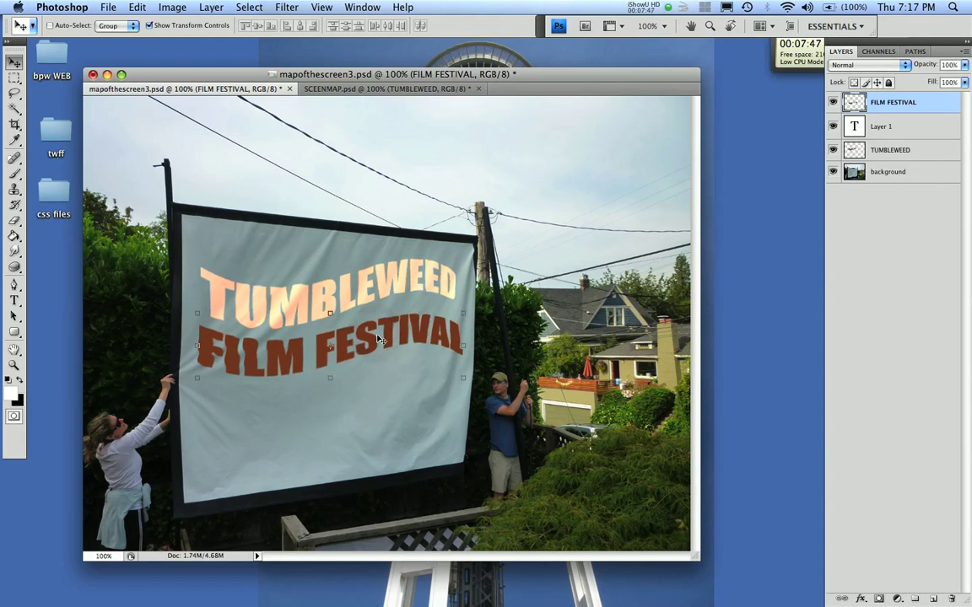
click(215, 360)
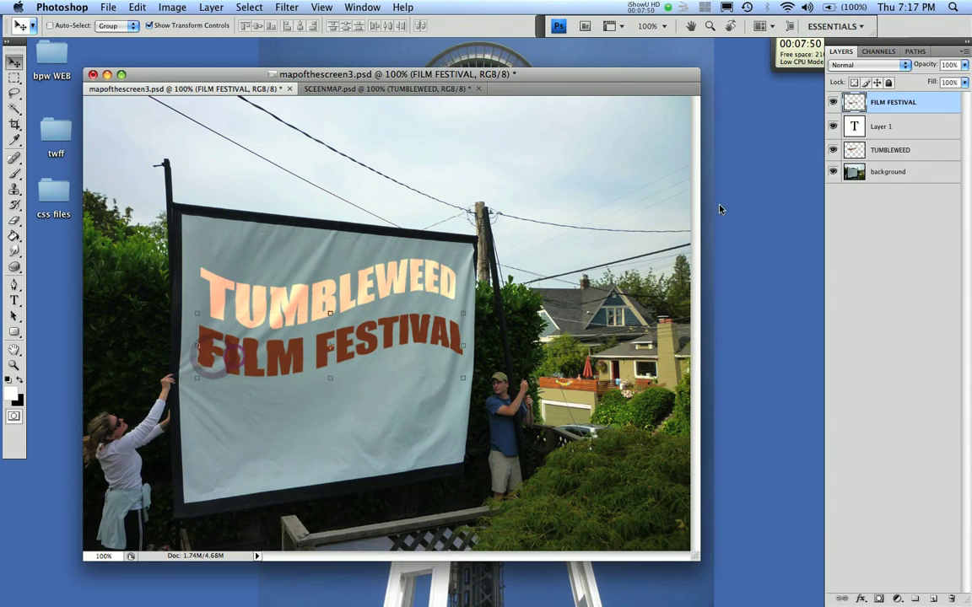
- Try the Lighten blend mode on the FILM FESTIVAL layer, and settle on Color Dodge to match TUMBLEWEED
click(905, 65)
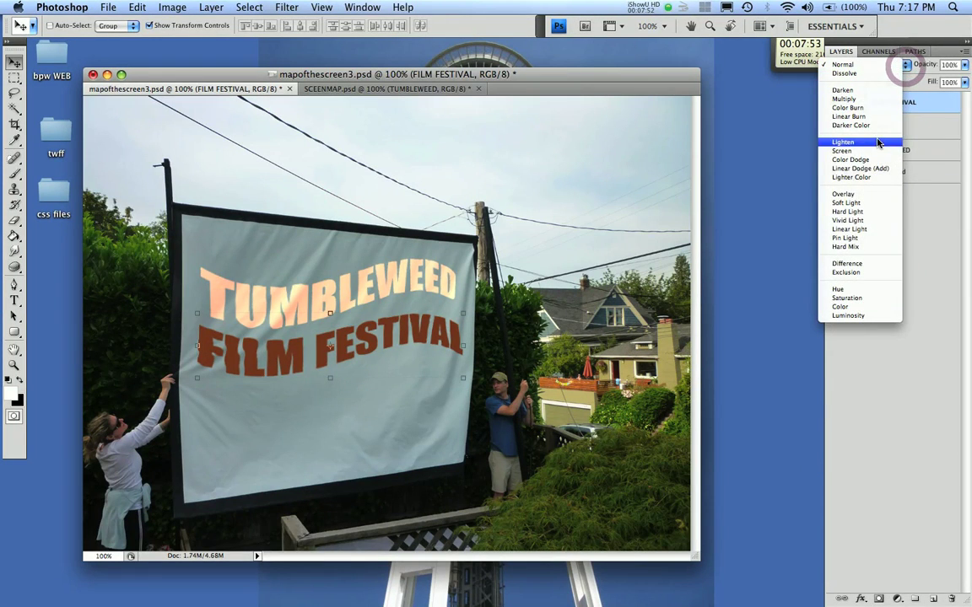
click(877, 142)
click(906, 65)
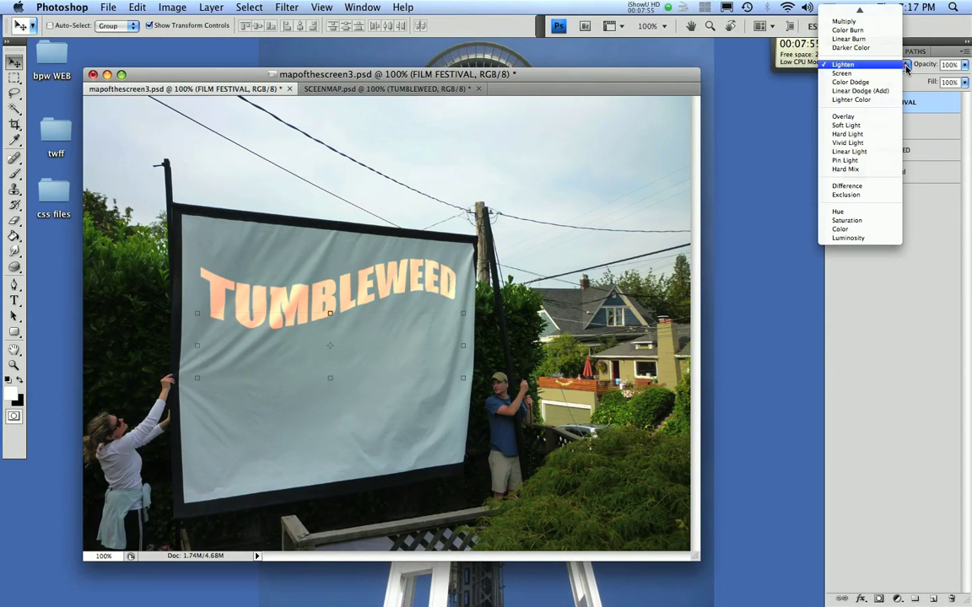
click(885, 83)
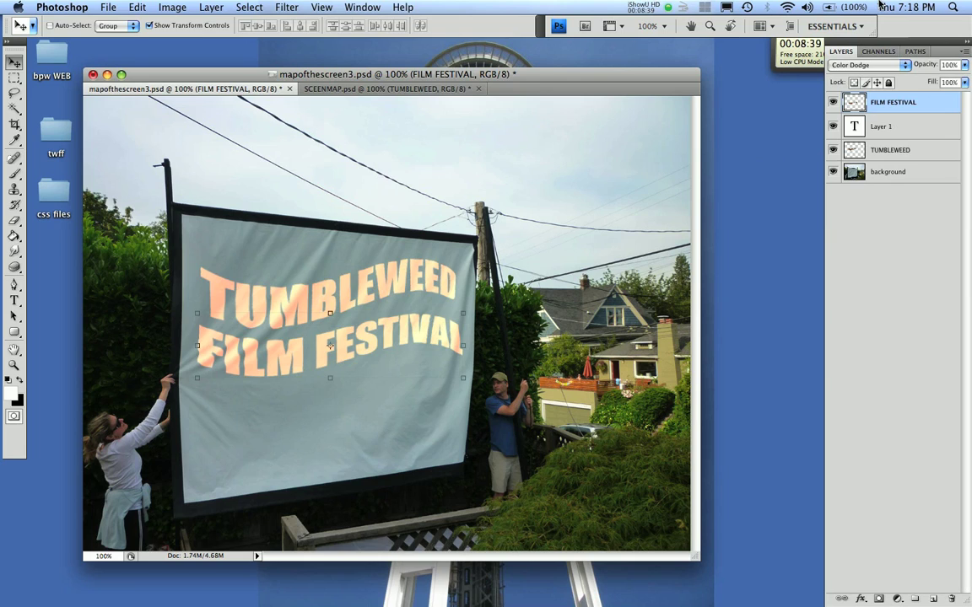
click(670, 8)
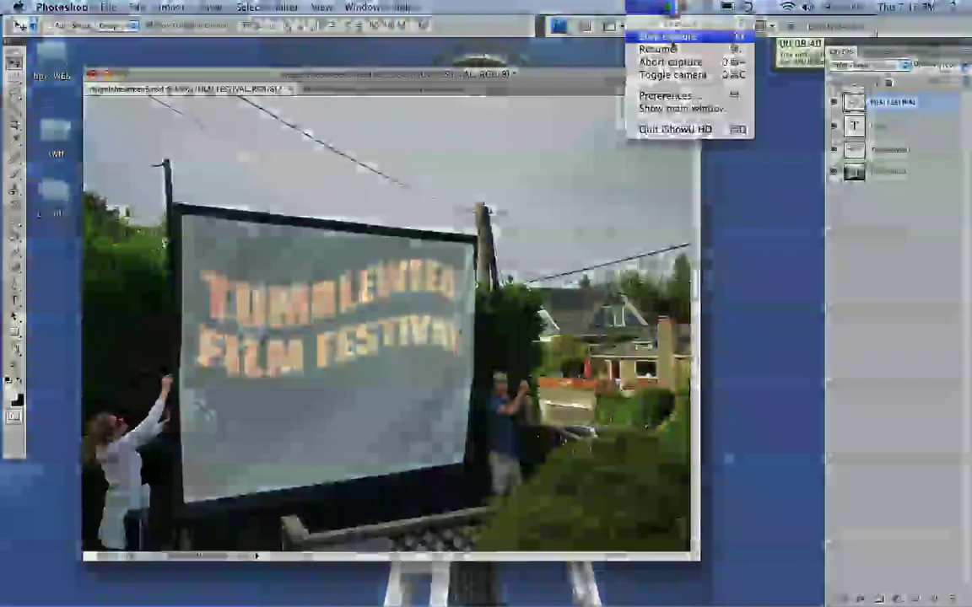